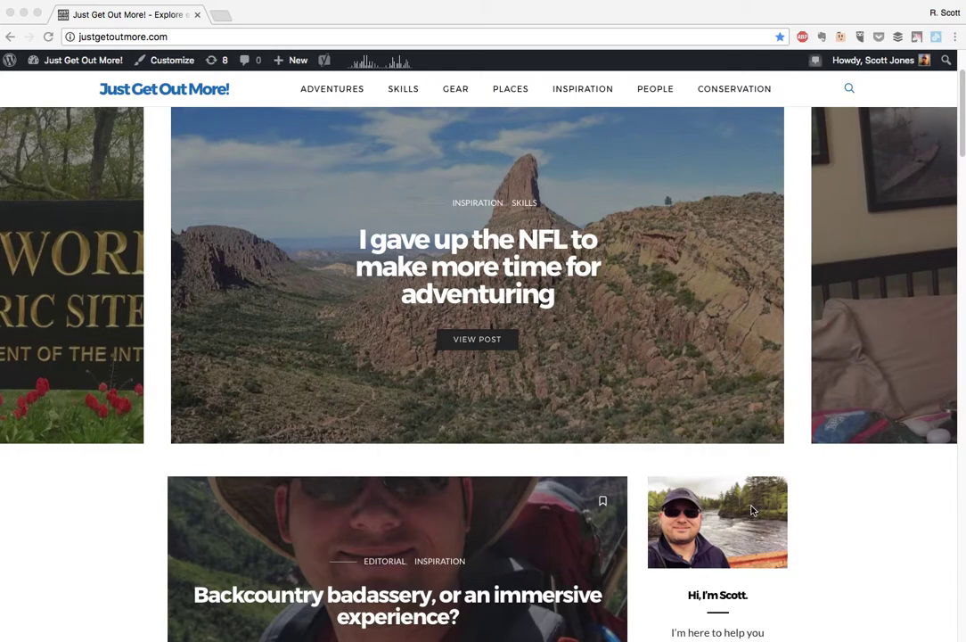
Go to forms.google.com and start a new Blank form.
{"action": "left_click", "coordinate": [196, 39]}
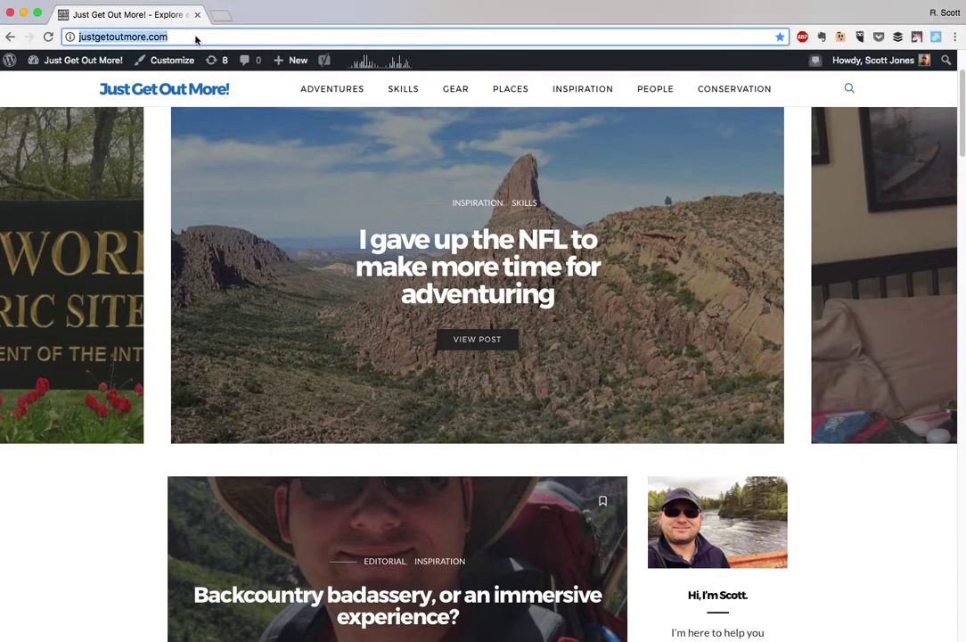
{"action": "type", "text": "forms.google.com"}
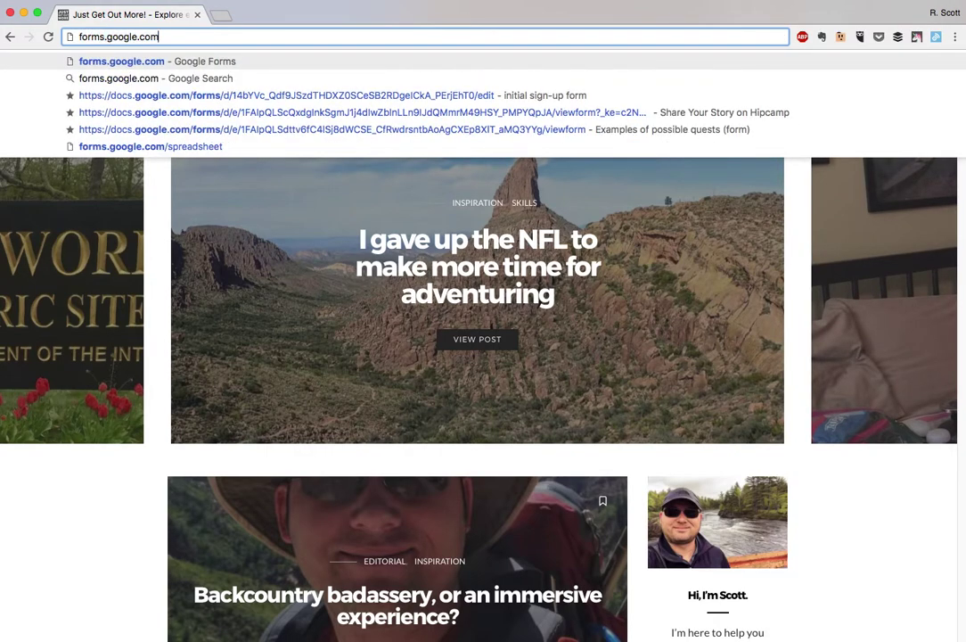
{"action": "key", "text": "Return"}
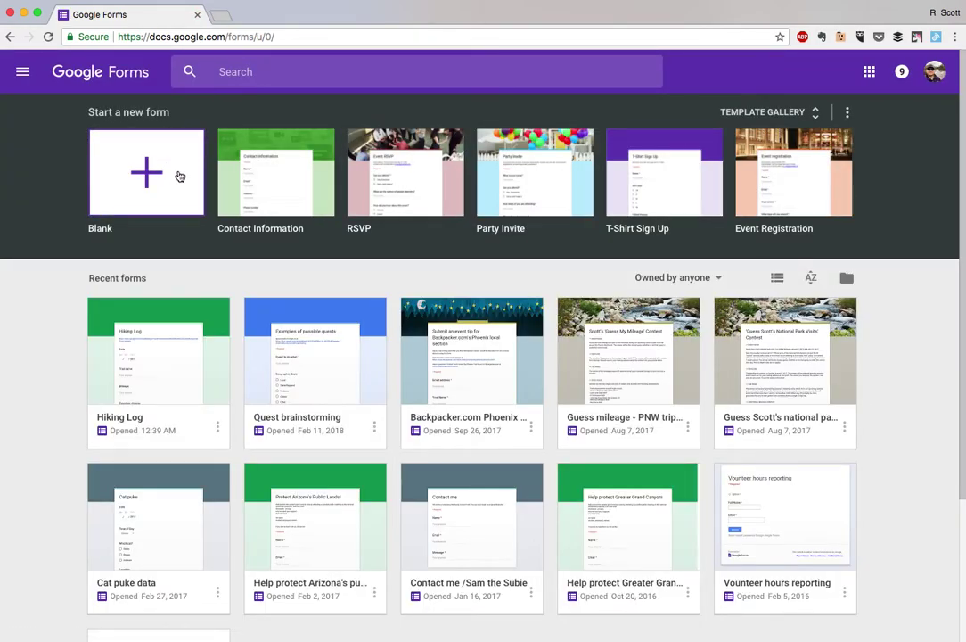
{"action": "left_click", "coordinate": [171, 187]}
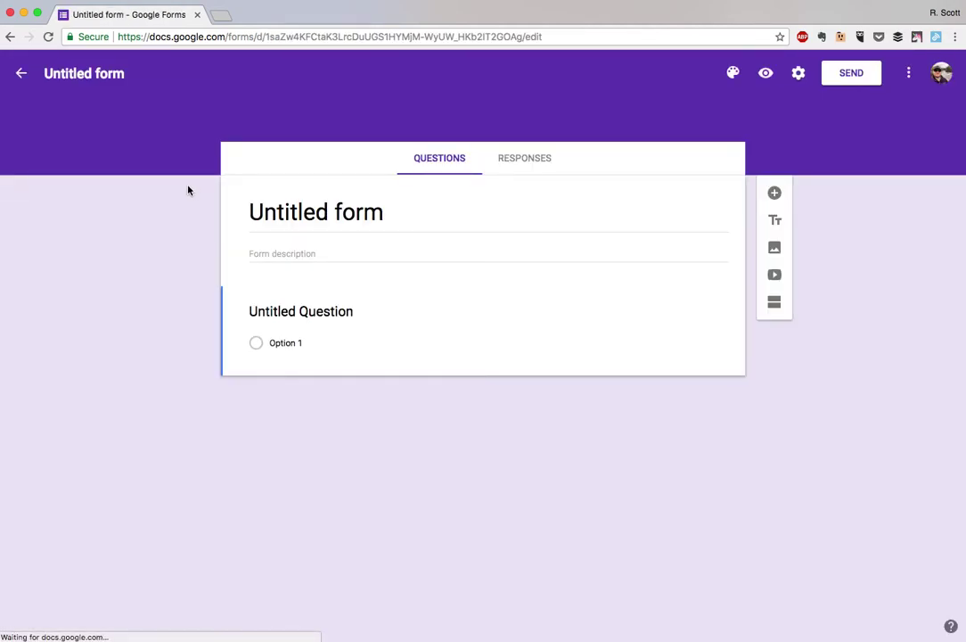
{"action": "left_click", "coordinate": [321, 217]}
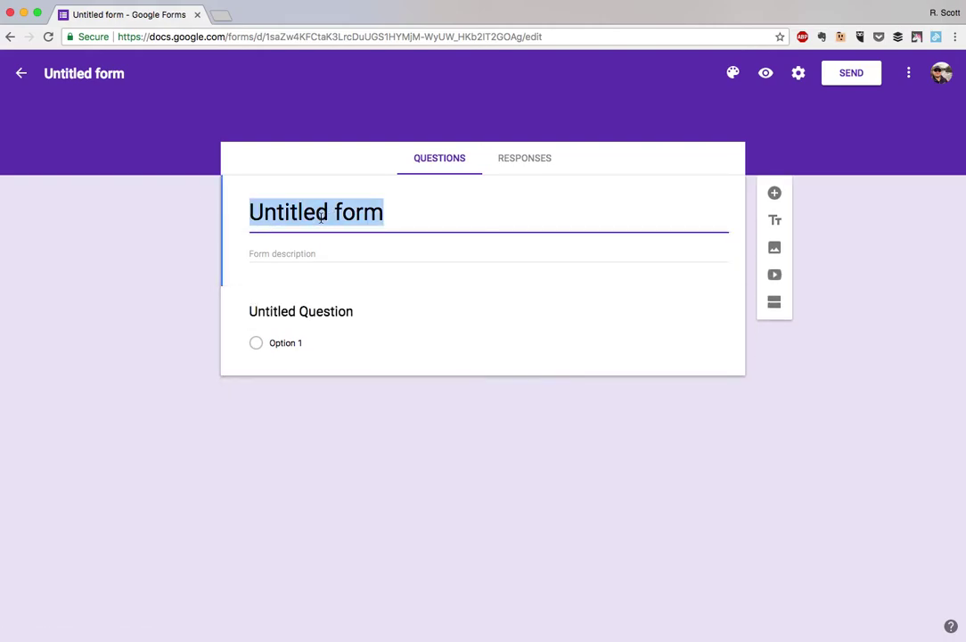
Set both the form title and the file name to 'Hiking Log'.
{"action": "type", "text": "Hiking Log"}
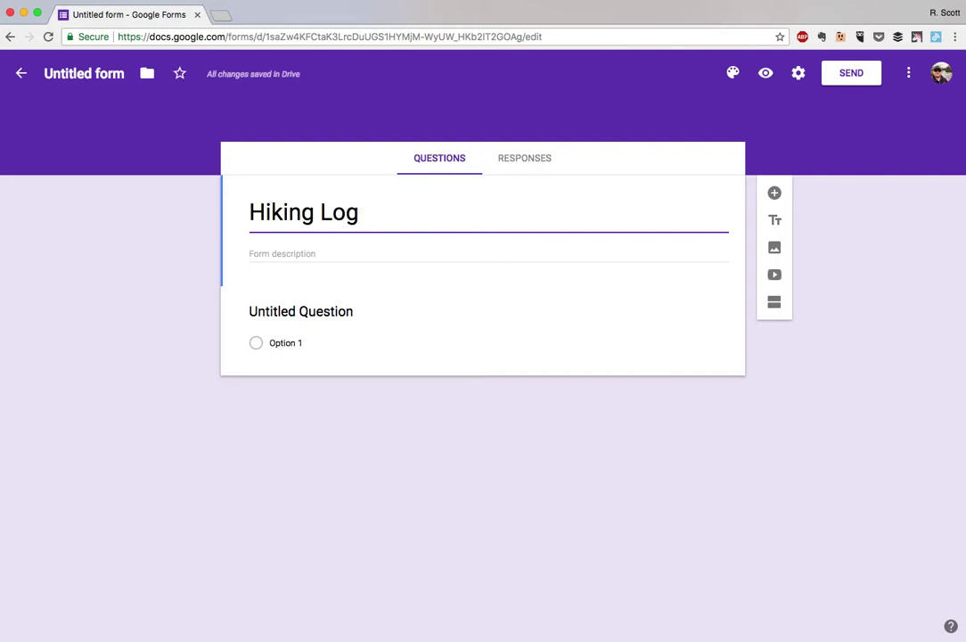
{"action": "mouse_move", "coordinate": [254, 77]}
{"action": "left_click", "coordinate": [81, 74]}
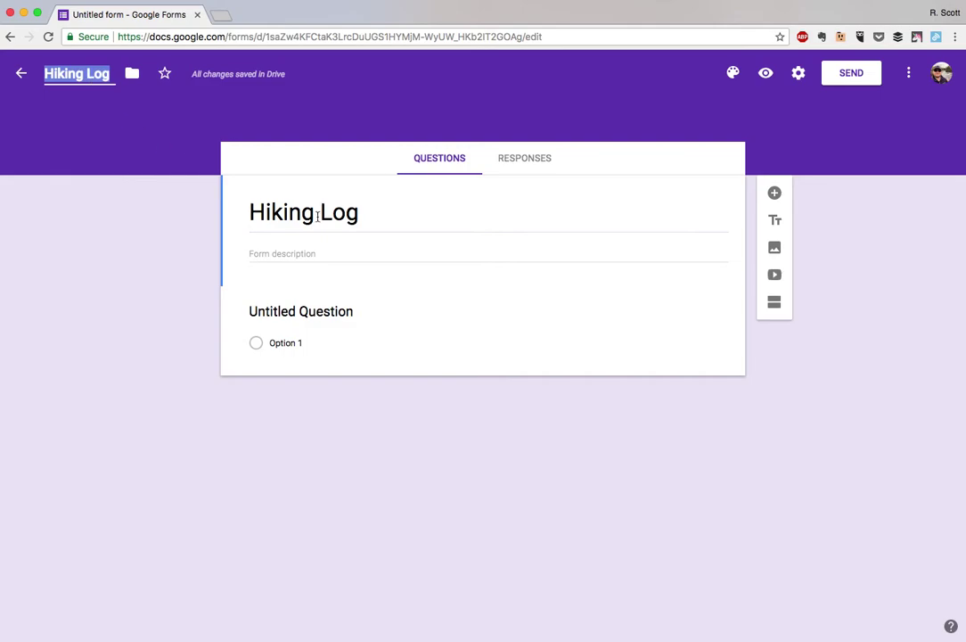
{"action": "left_click", "coordinate": [143, 226]}
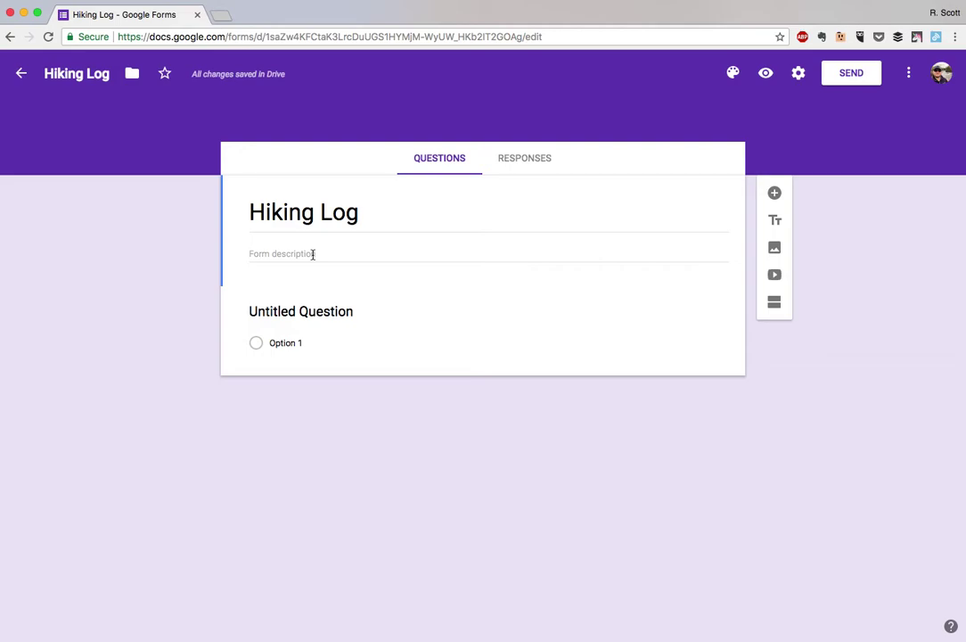
Rename the first question 'Date' and set its type to Date.
{"action": "left_click", "coordinate": [344, 311]}
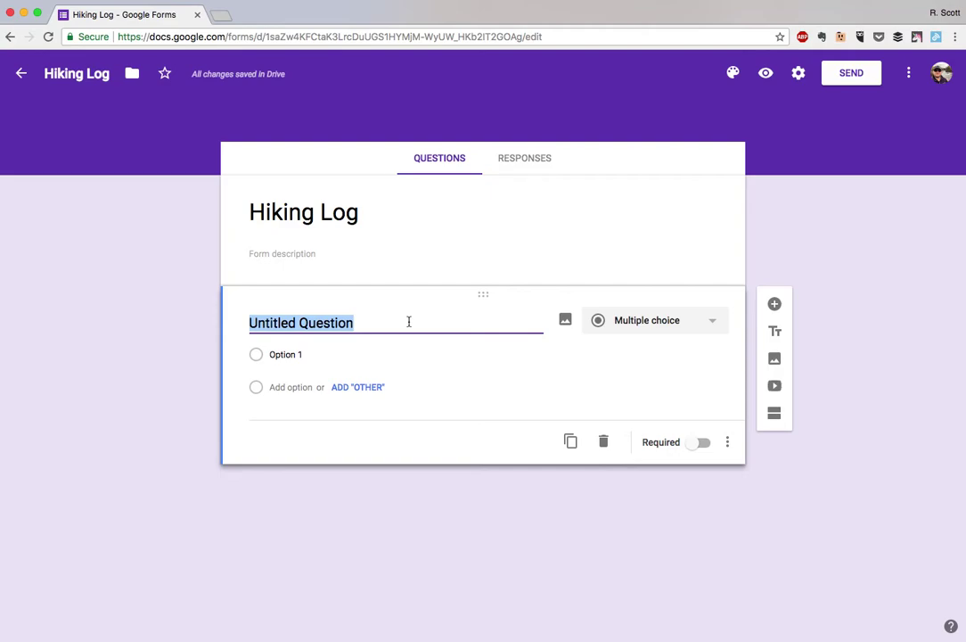
{"action": "type", "text": "Date"}
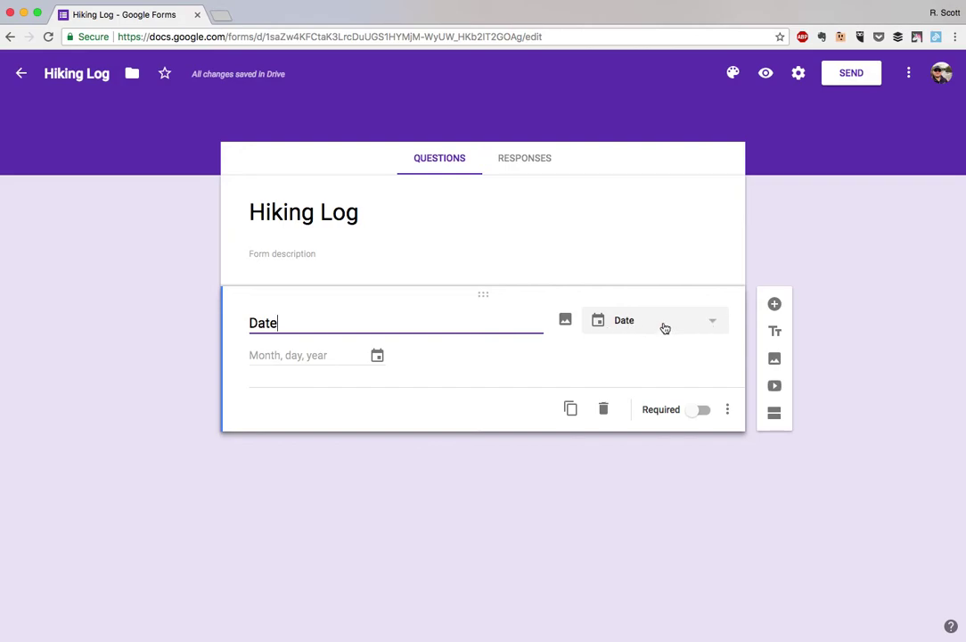
{"action": "left_click", "coordinate": [712, 325]}
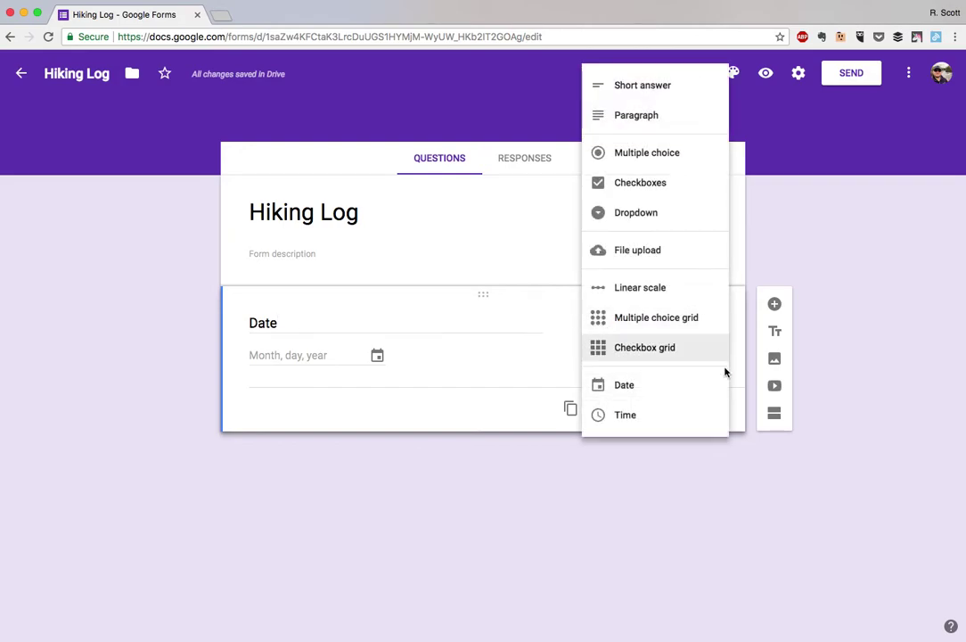
{"action": "left_click", "coordinate": [670, 393]}
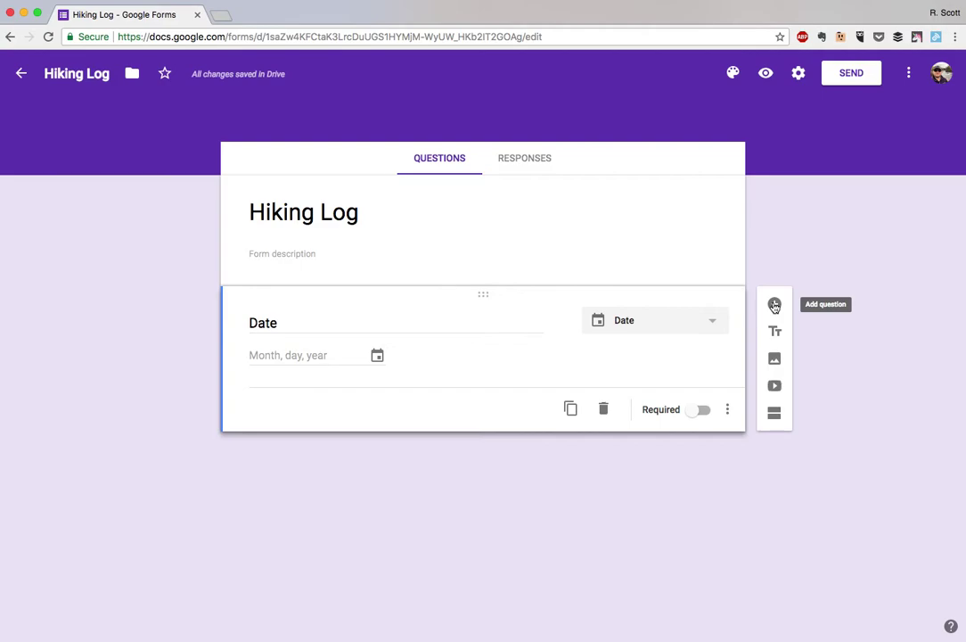
{"action": "left_click", "coordinate": [775, 306]}
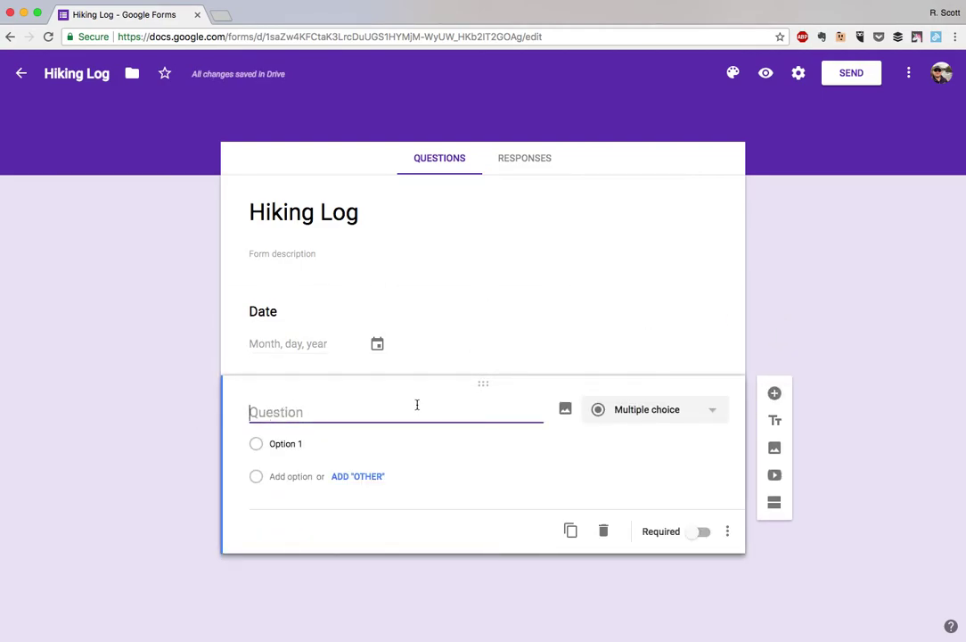
Title the second question 'Trail Name' as Short answer, keeping it below Date.
{"action": "type", "text": "Trail Name"}
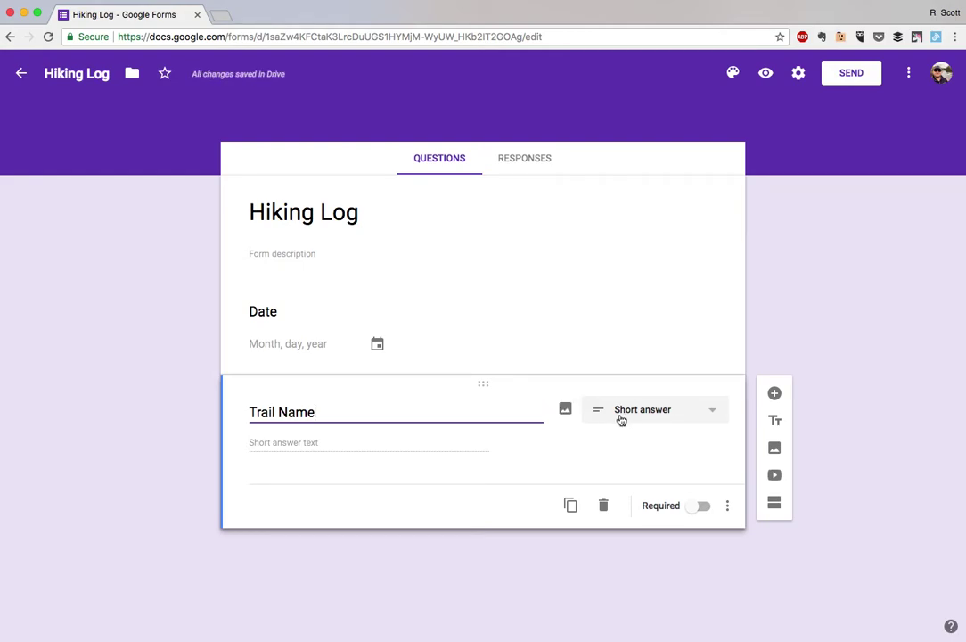
{"action": "left_click", "coordinate": [711, 415]}
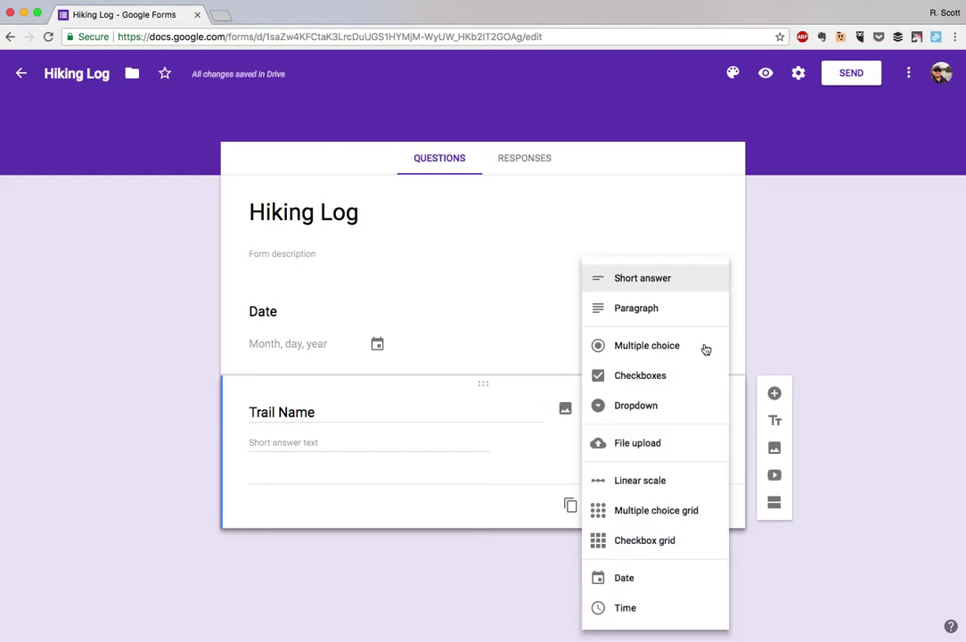
{"action": "left_click", "coordinate": [686, 278]}
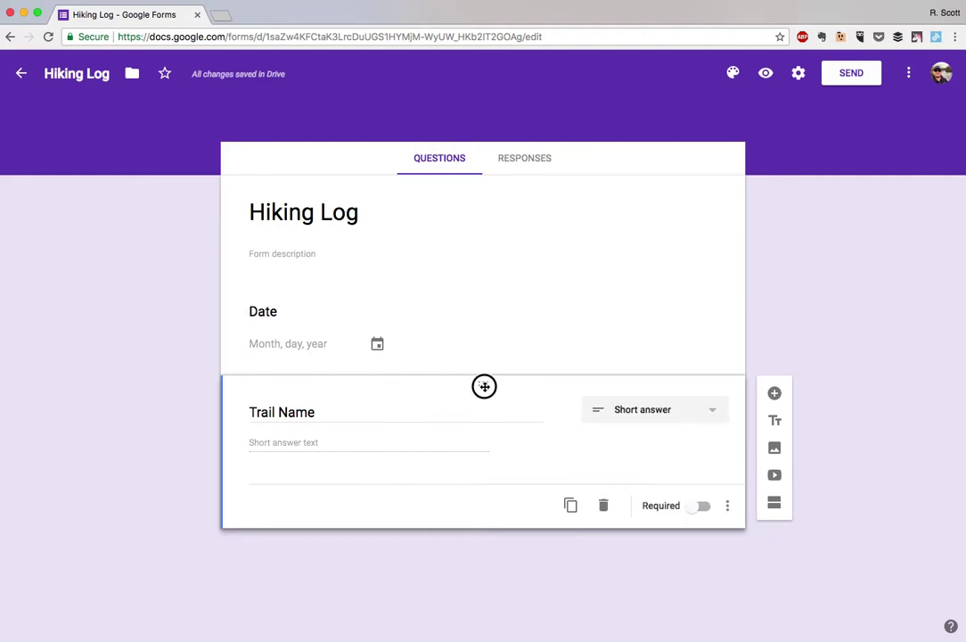
{"action": "left_click_drag", "start_coordinate": [484, 386], "coordinate": [479, 232]}
{"action": "left_click_drag", "start_coordinate": [477, 302], "coordinate": [474, 401]}
Add a third question titled 'Mileage' below Trail Name.
{"action": "left_click", "coordinate": [772, 393]}
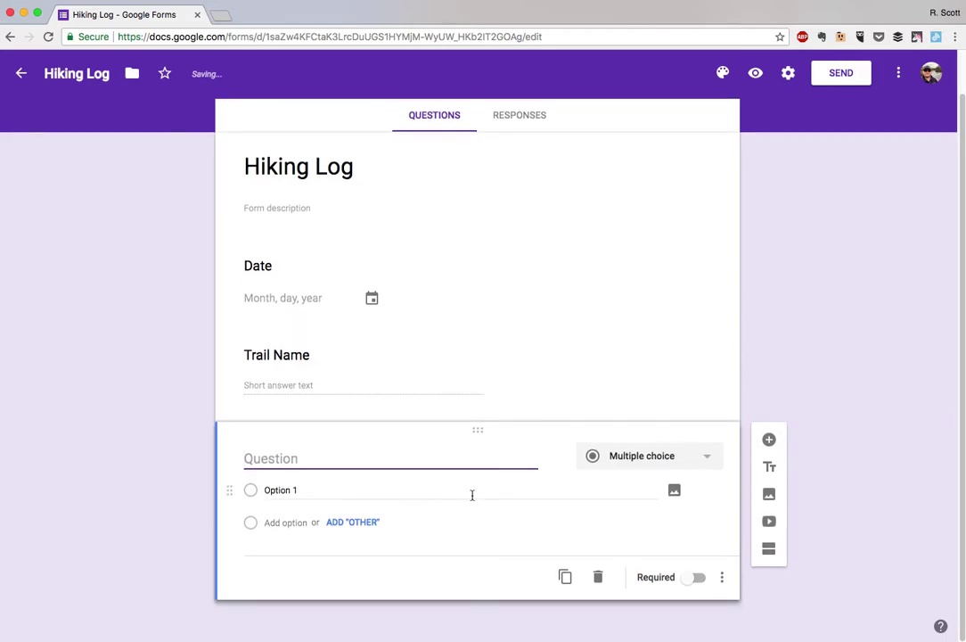
{"action": "type", "text": "Mileage"}
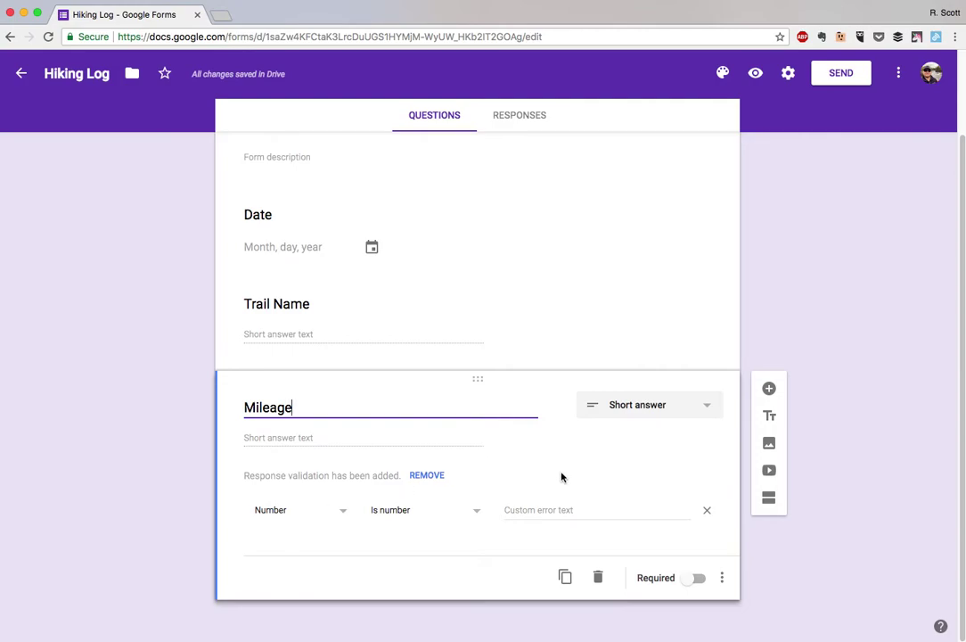
{"action": "left_click", "coordinate": [769, 389]}
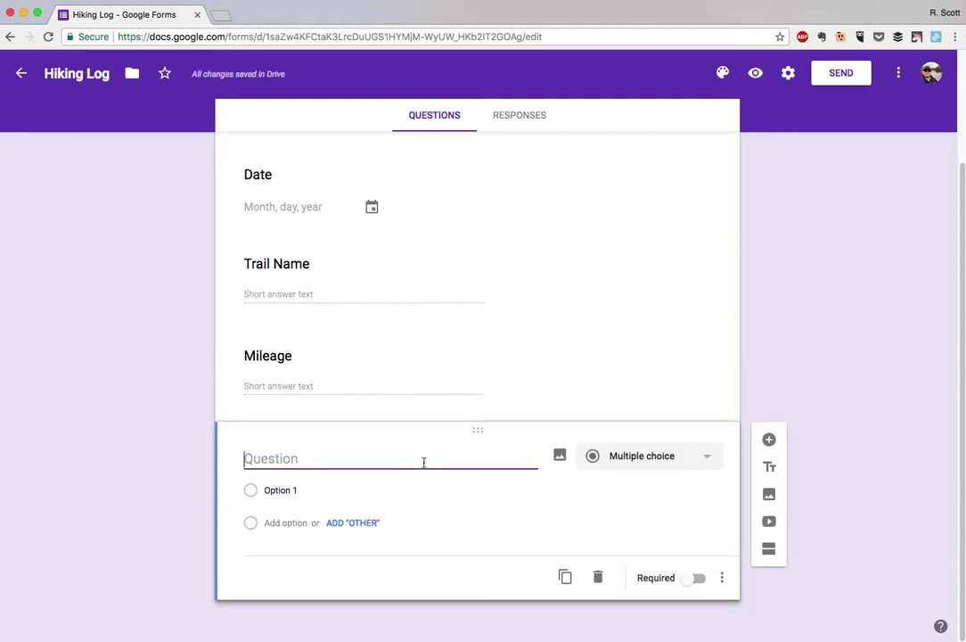
Title the fourth question 'New Trail?' with 'Yes' as its first answer choice.
{"action": "type", "text": "New Trail"}
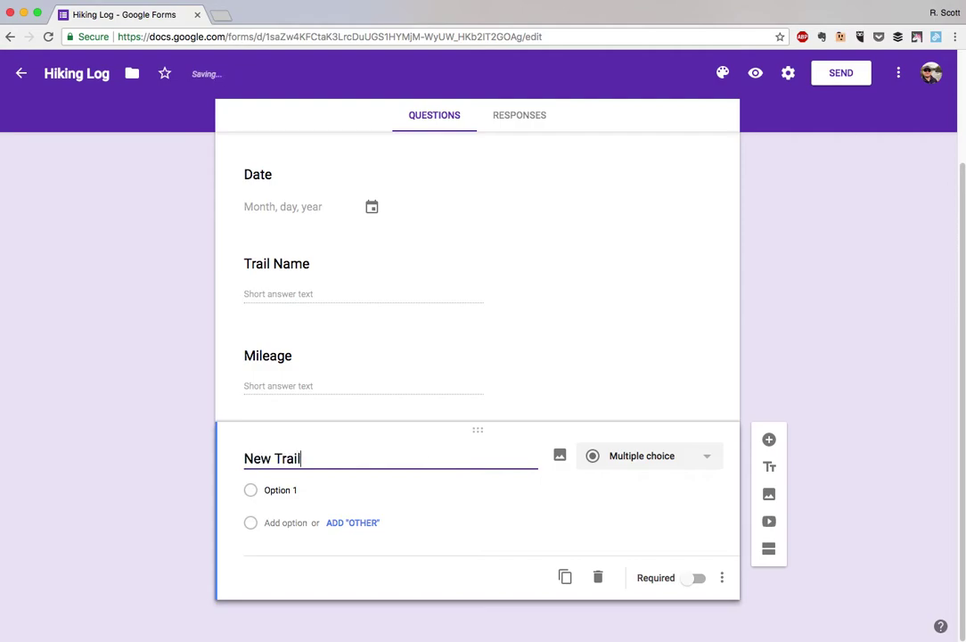
{"action": "type", "text": "?"}
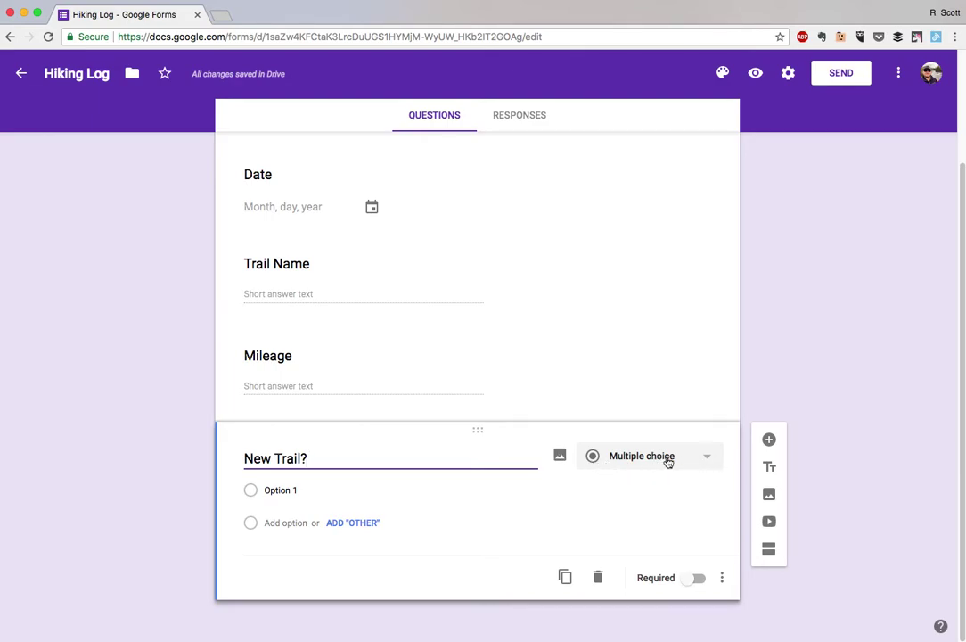
{"action": "left_click", "coordinate": [297, 490]}
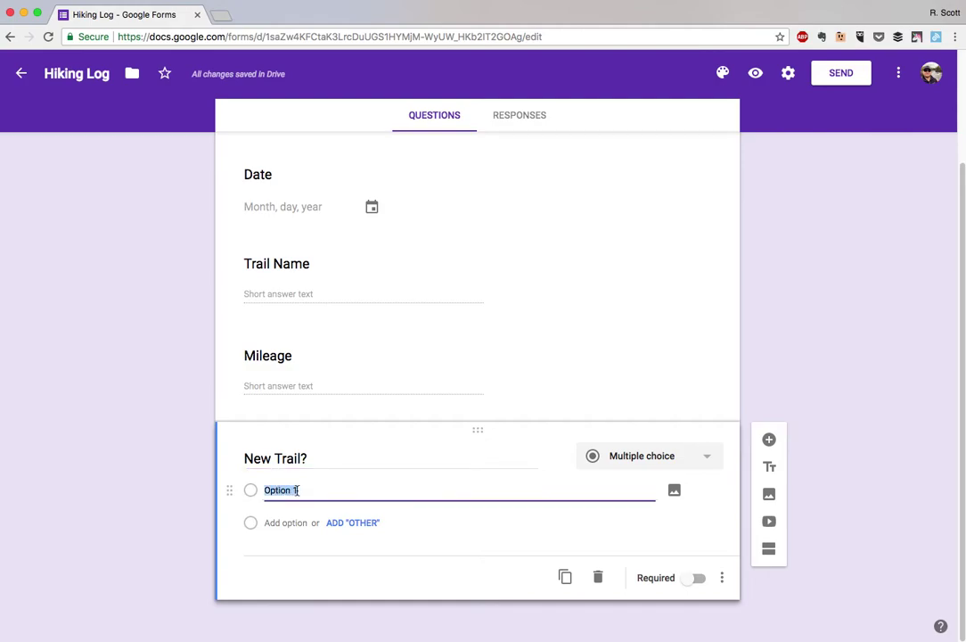
{"action": "type", "text": "Yes"}
{"action": "left_click", "coordinate": [722, 512]}
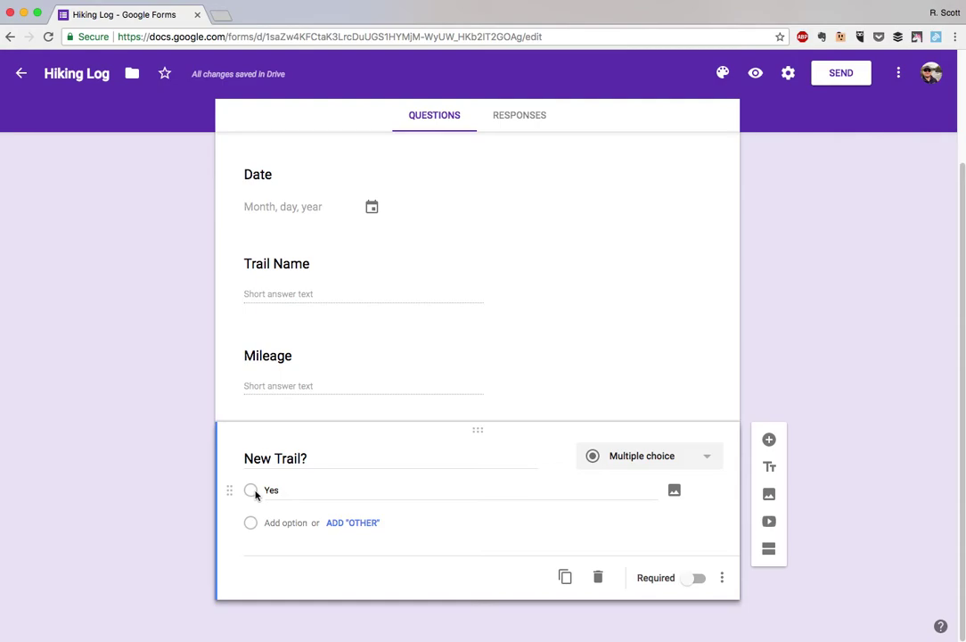
Add a fifth question titled 'Notes' with a Paragraph answer type.
{"action": "left_click", "coordinate": [769, 440]}
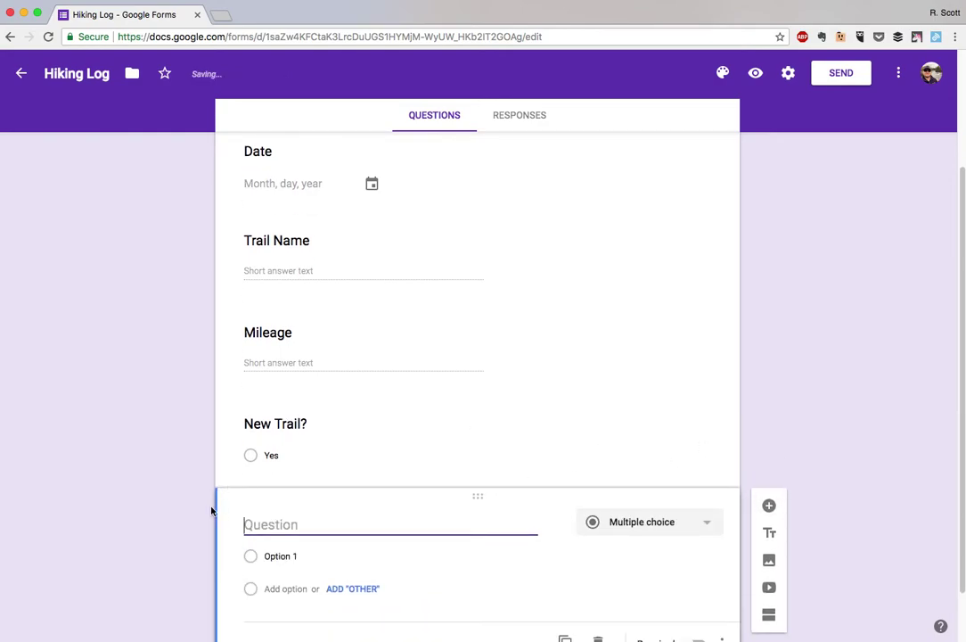
{"action": "type", "text": "F"}
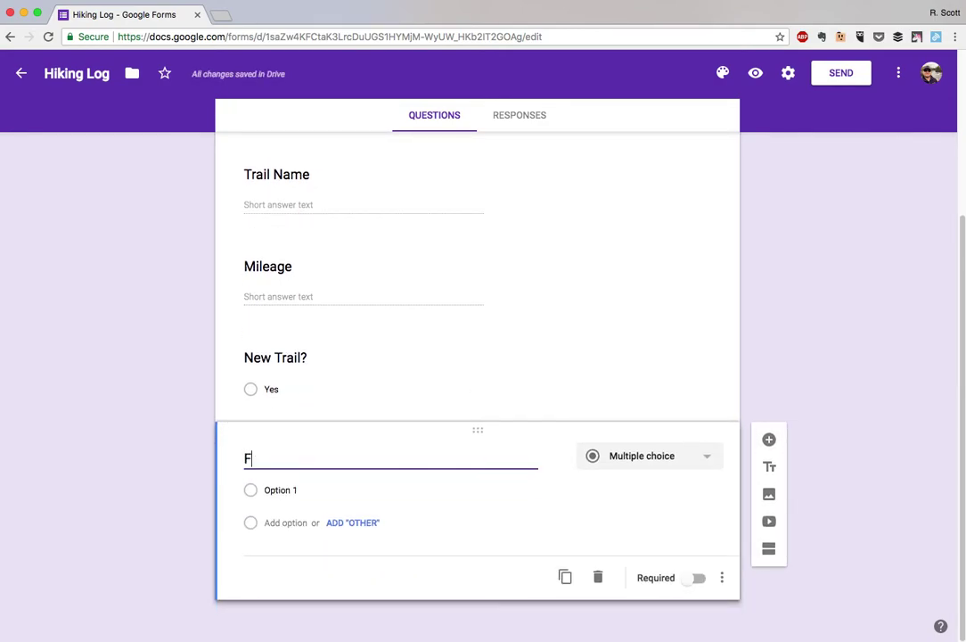
{"action": "key", "text": "BackSpace"}
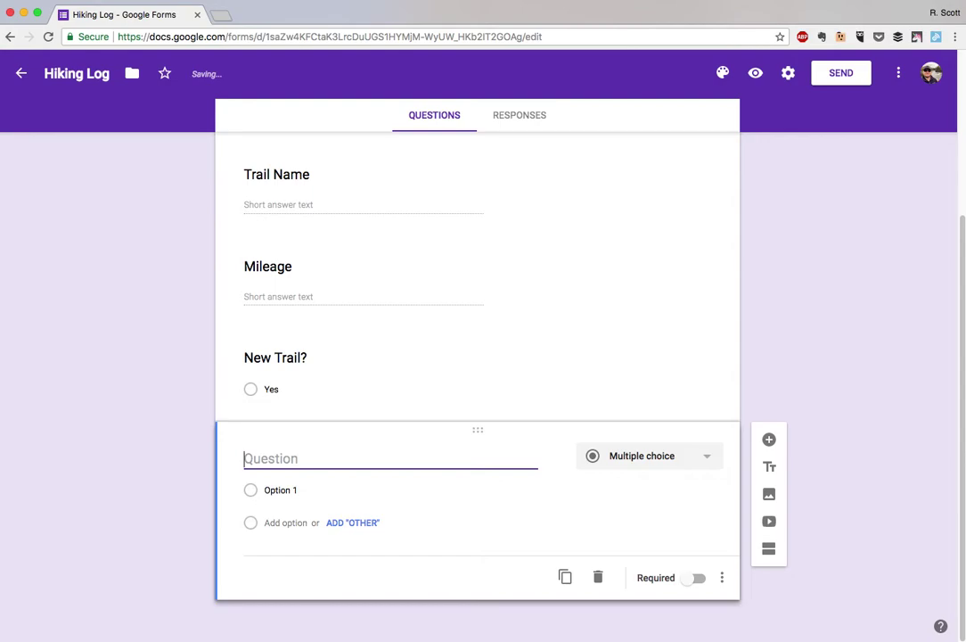
{"action": "type", "text": "NOtes"}
{"action": "key", "text": "ctrl+a"}
{"action": "type", "text": "Notes"}
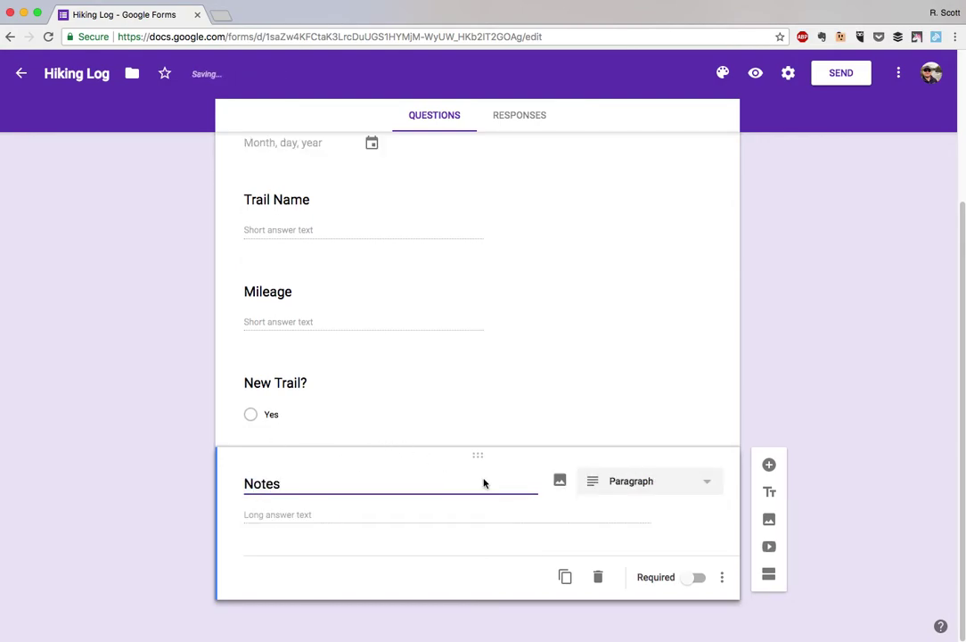
{"action": "left_click", "coordinate": [688, 484]}
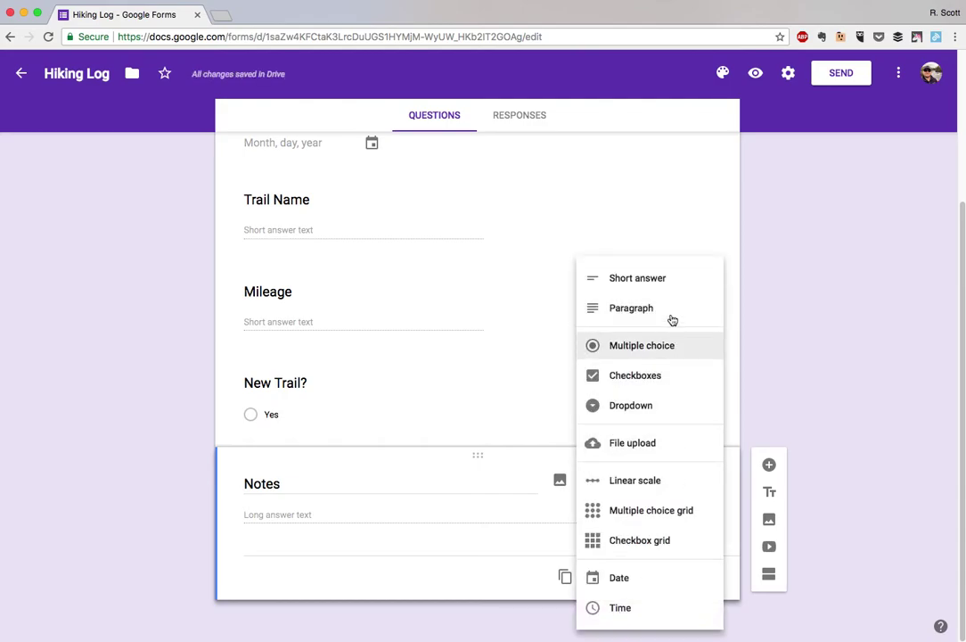
{"action": "left_click", "coordinate": [672, 308]}
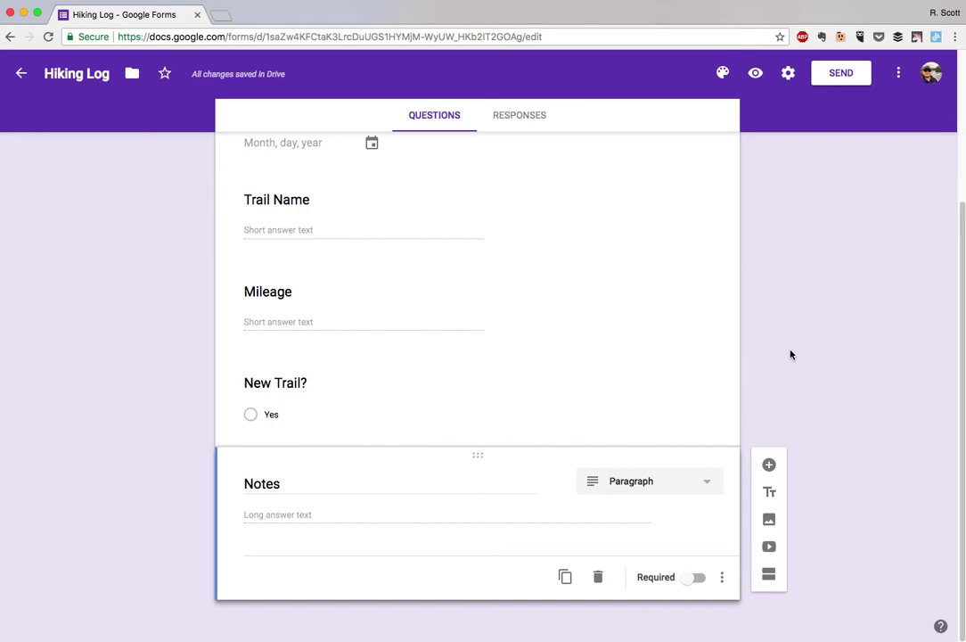
{"action": "scroll", "coordinate": [790, 355], "scroll_direction": "up", "scroll_amount": 5}
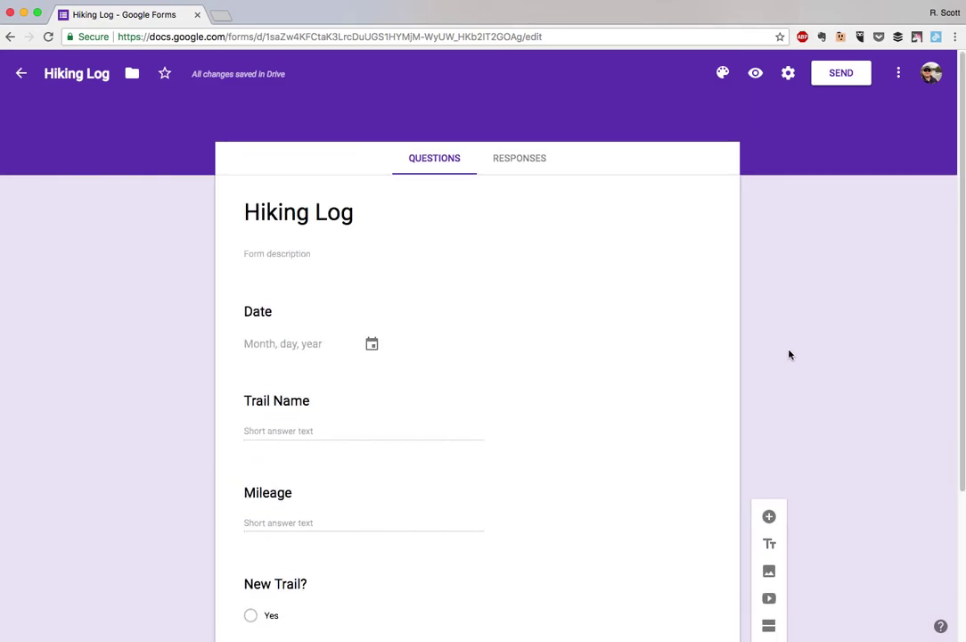
{"action": "scroll", "coordinate": [556, 375], "scroll_direction": "down", "scroll_amount": 4}
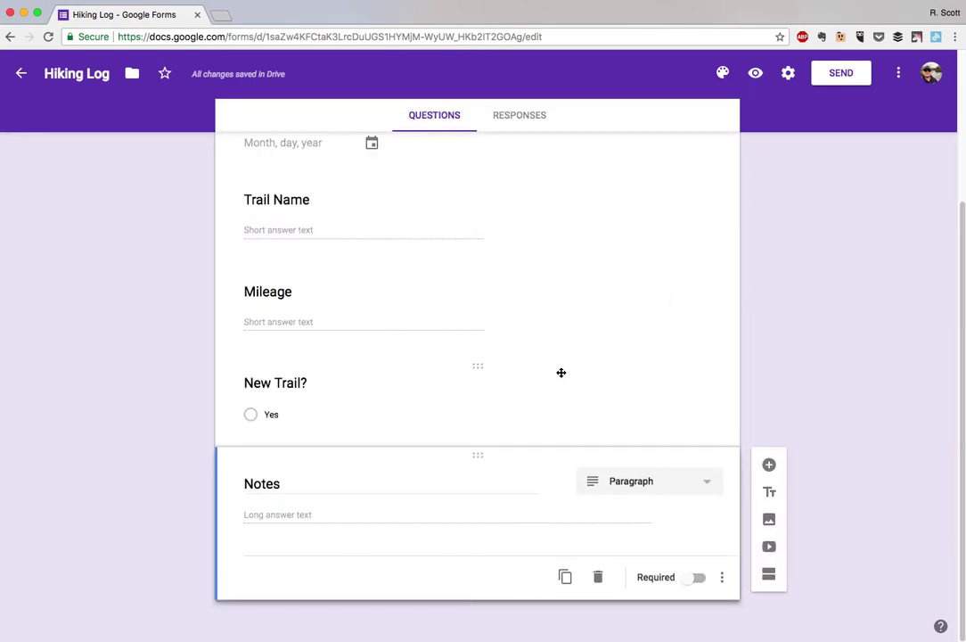
{"action": "scroll", "coordinate": [561, 371], "scroll_direction": "up", "scroll_amount": 3}
{"action": "scroll", "coordinate": [560, 375], "scroll_direction": "down", "scroll_amount": 1}
{"action": "scroll", "coordinate": [561, 376], "scroll_direction": "up", "scroll_amount": 1}
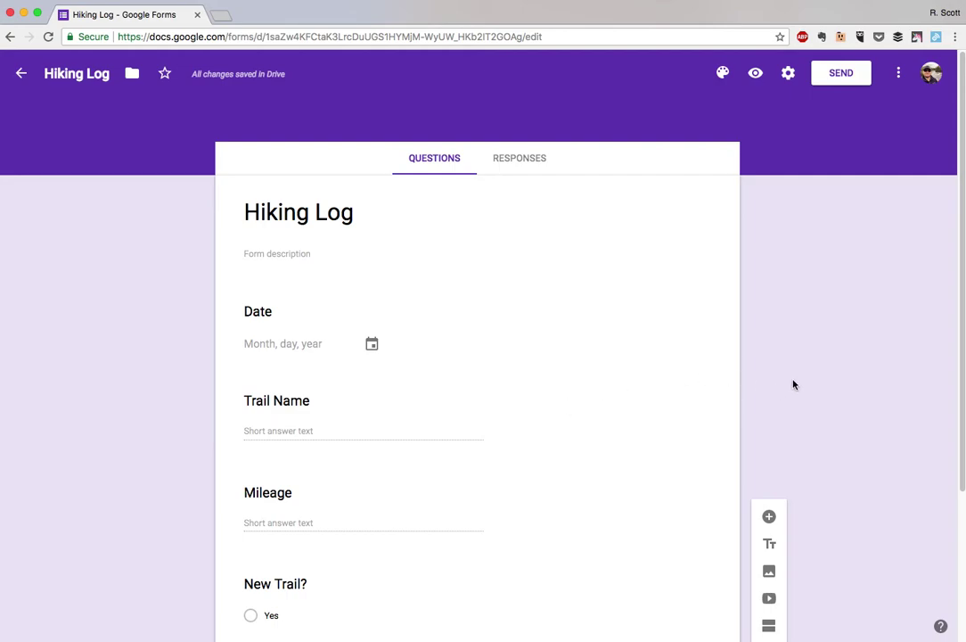
Apply the rocky river photo from the Travel themes as the header image.
{"action": "left_click", "coordinate": [724, 76]}
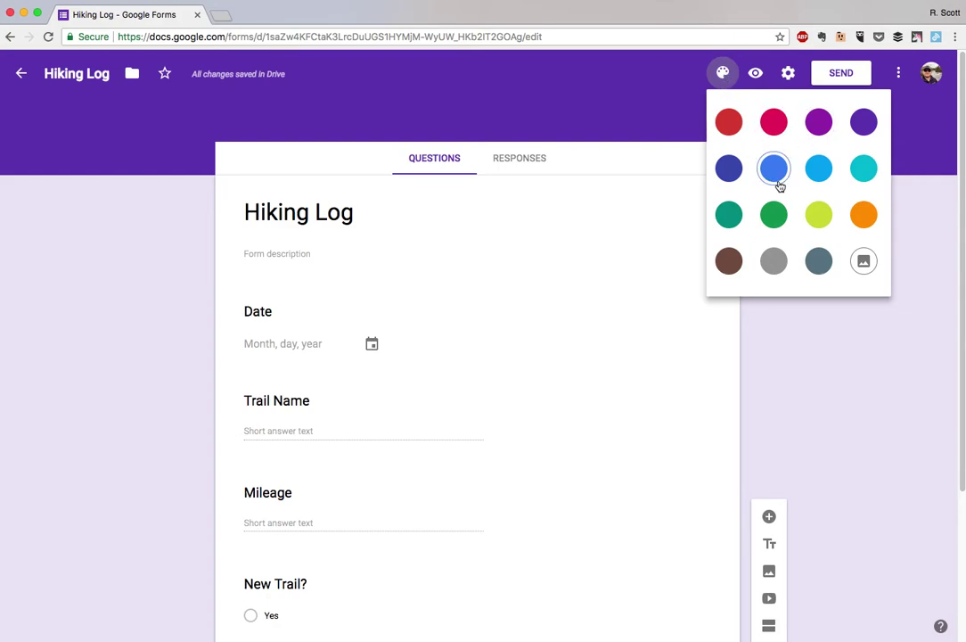
{"action": "left_click", "coordinate": [863, 260]}
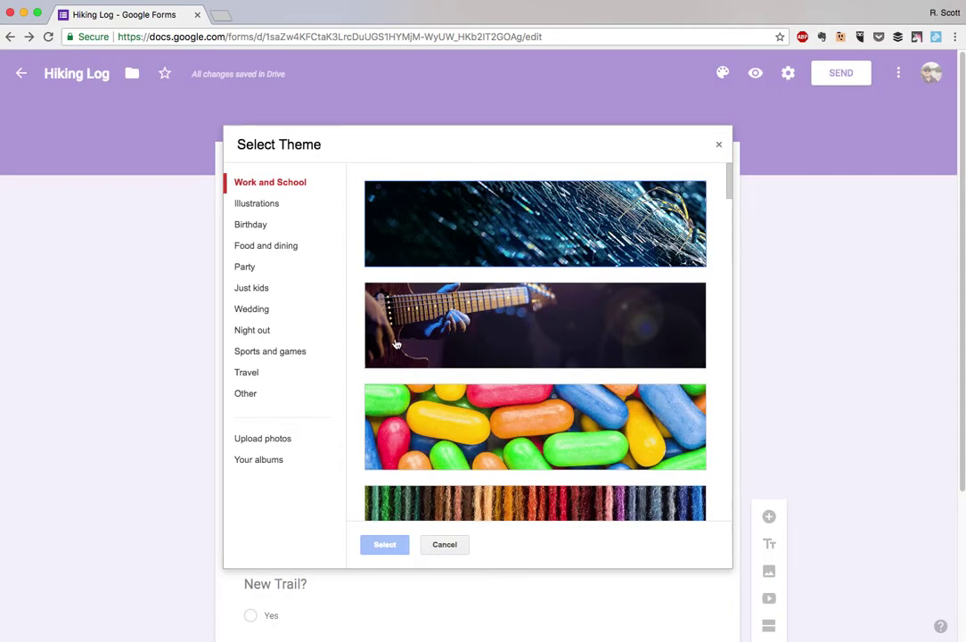
{"action": "left_click", "coordinate": [270, 374]}
{"action": "left_click_drag", "start_coordinate": [729, 205], "coordinate": [699, 181]}
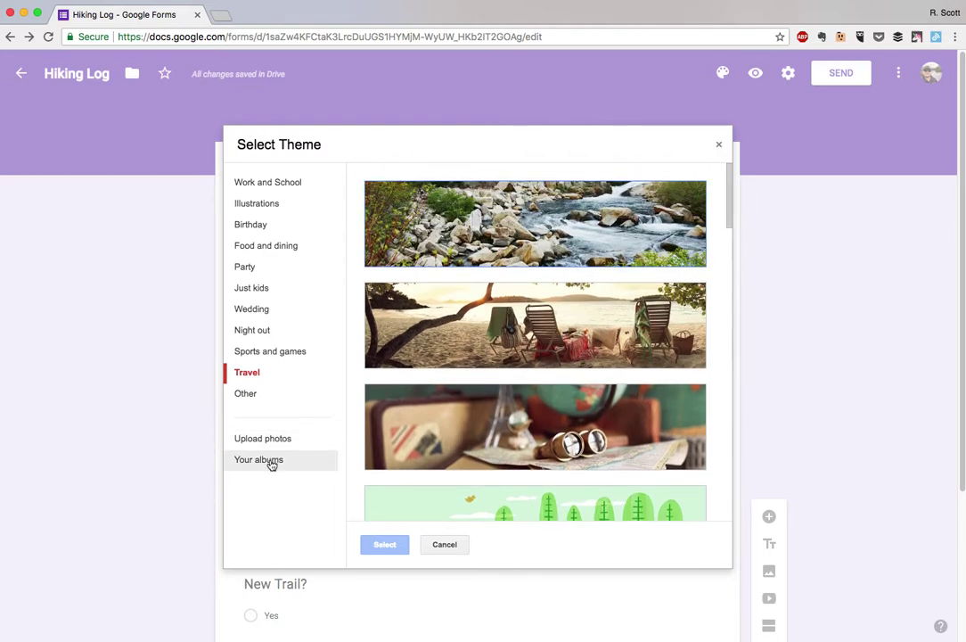
{"action": "left_click", "coordinate": [602, 245]}
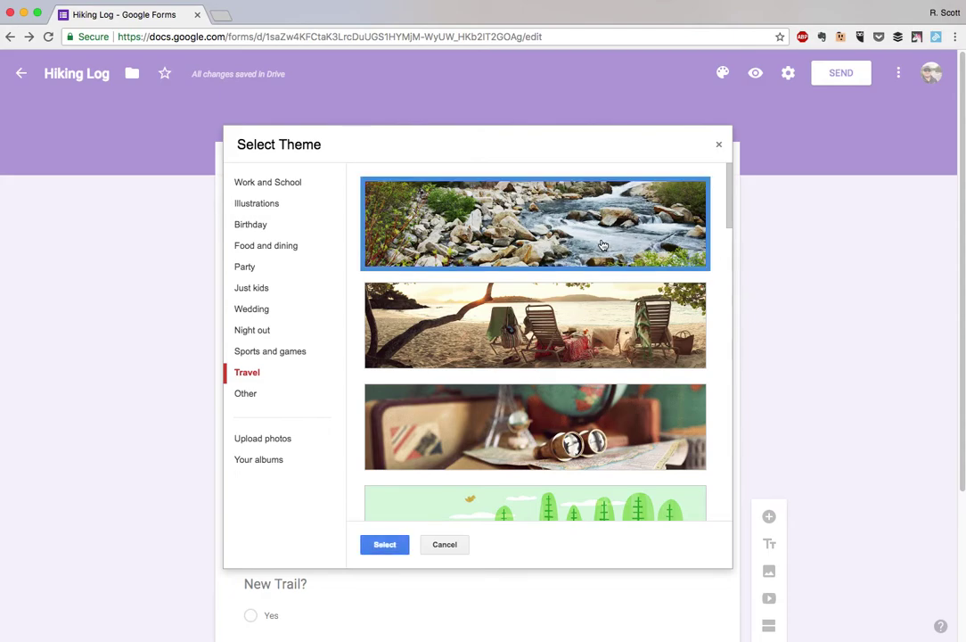
{"action": "left_click", "coordinate": [384, 544]}
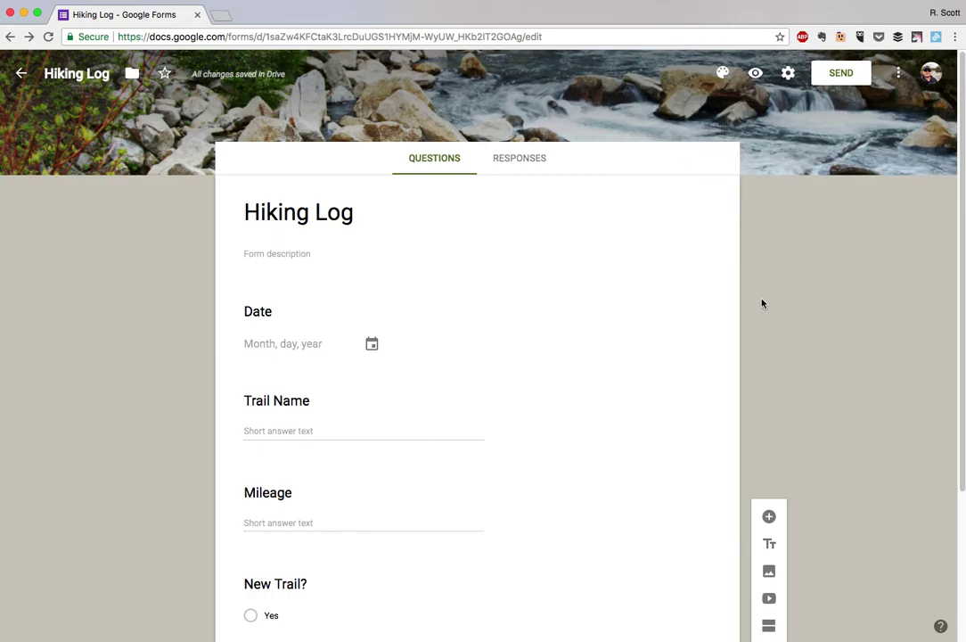
From the Responses view, create a new linked spreadsheet 'Hiking Log (Responses)'.
{"action": "left_click", "coordinate": [537, 172]}
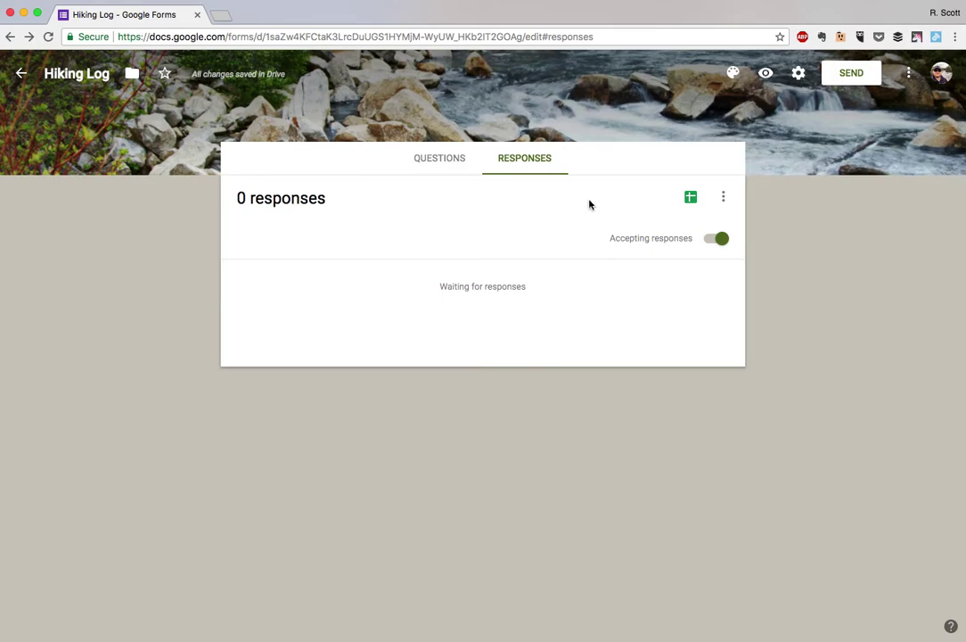
{"action": "left_click", "coordinate": [694, 202]}
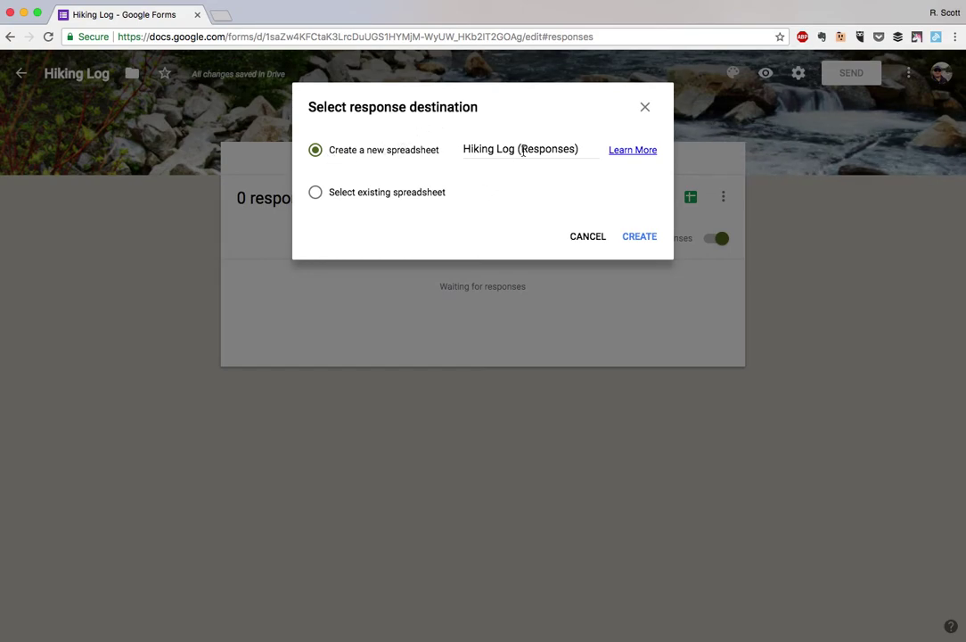
{"action": "left_click", "coordinate": [571, 150]}
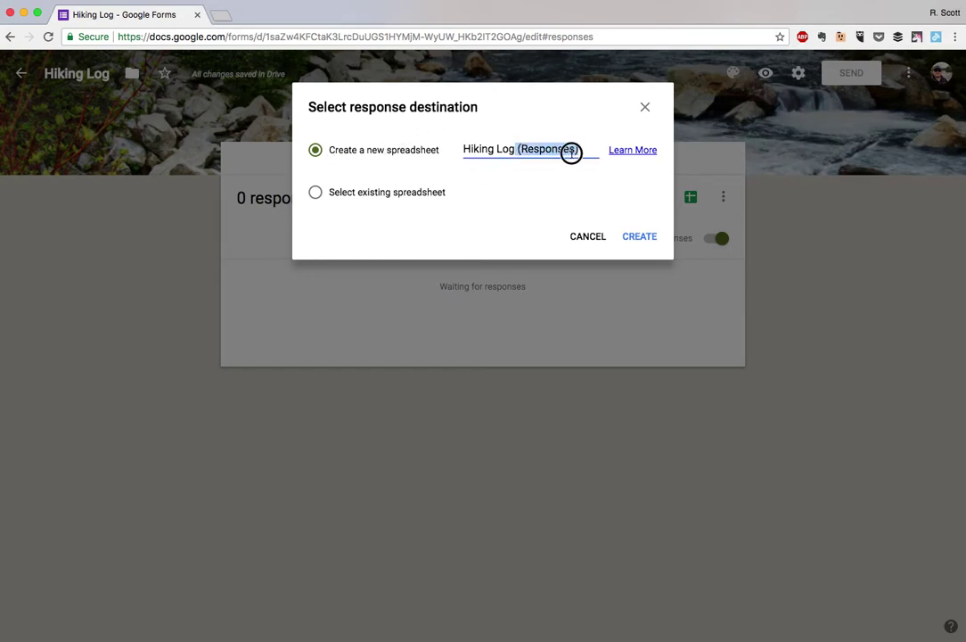
{"action": "left_click", "coordinate": [640, 237]}
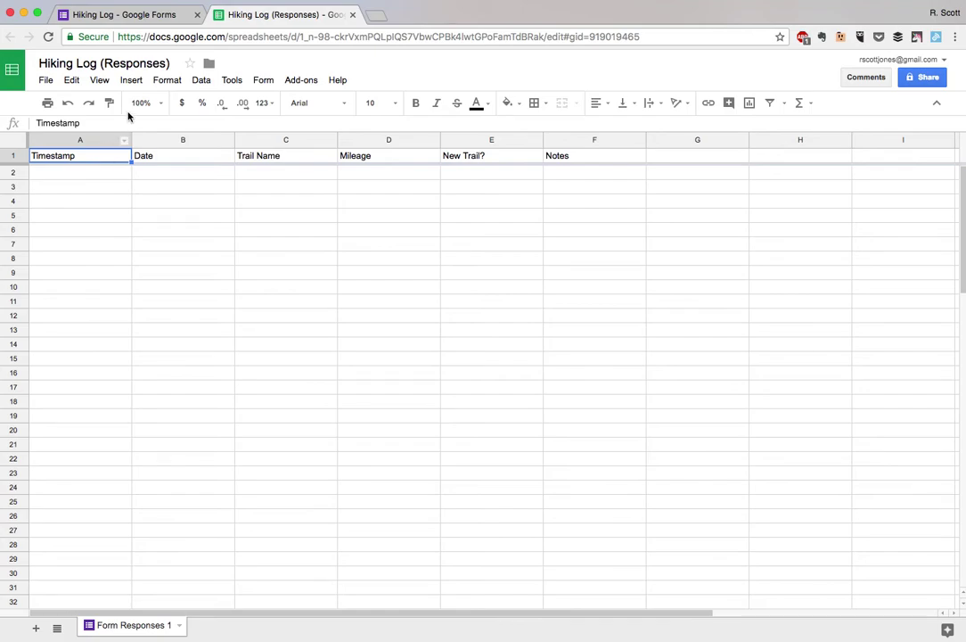
Make the response sheet viewable by anyone with the link, copy it, and return to the form.
{"action": "left_click", "coordinate": [922, 79]}
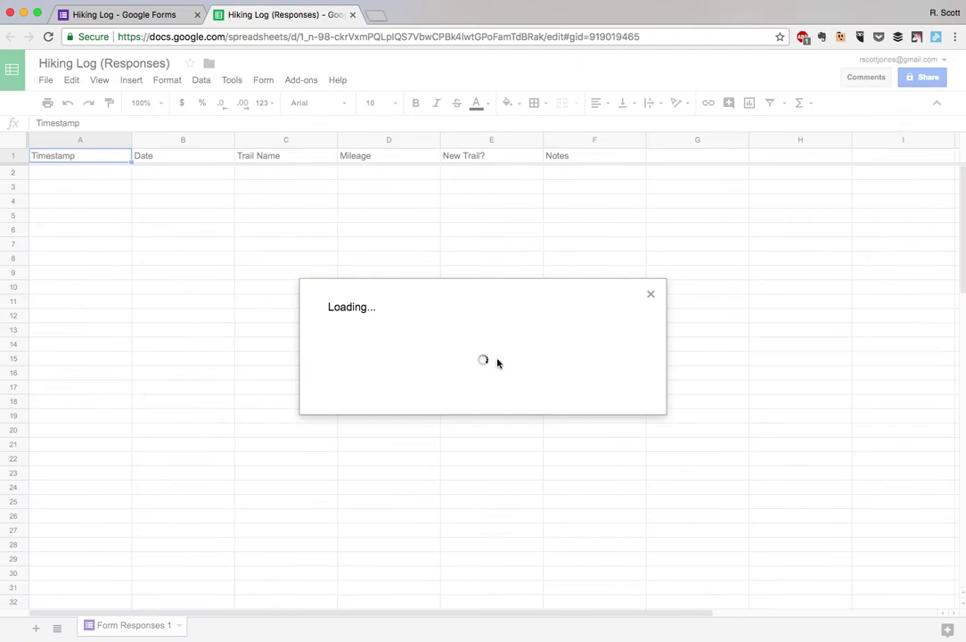
{"action": "left_click", "coordinate": [619, 285]}
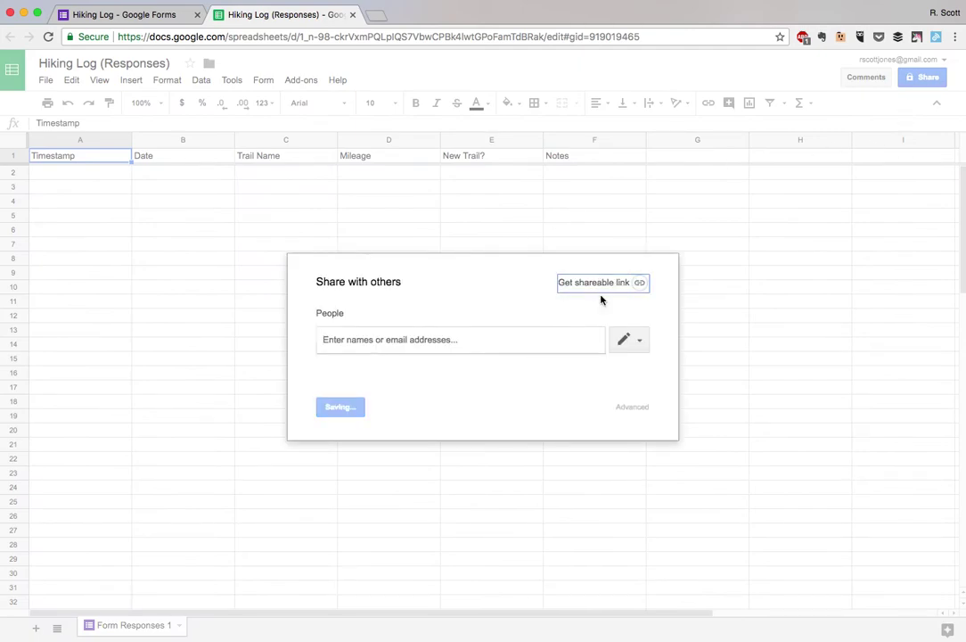
{"action": "left_click", "coordinate": [611, 338]}
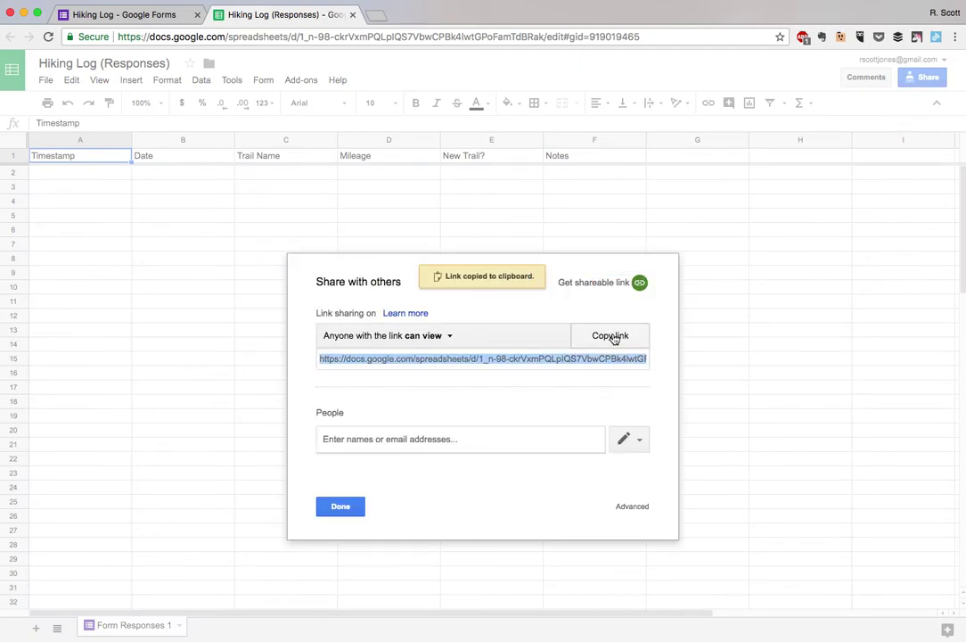
{"action": "left_click", "coordinate": [339, 506]}
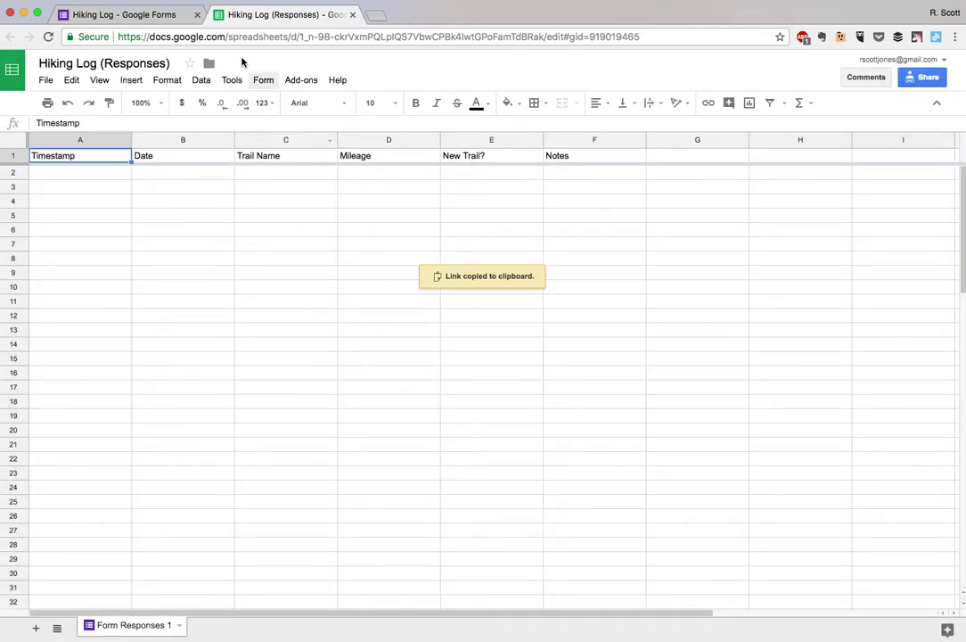
{"action": "left_click", "coordinate": [157, 16]}
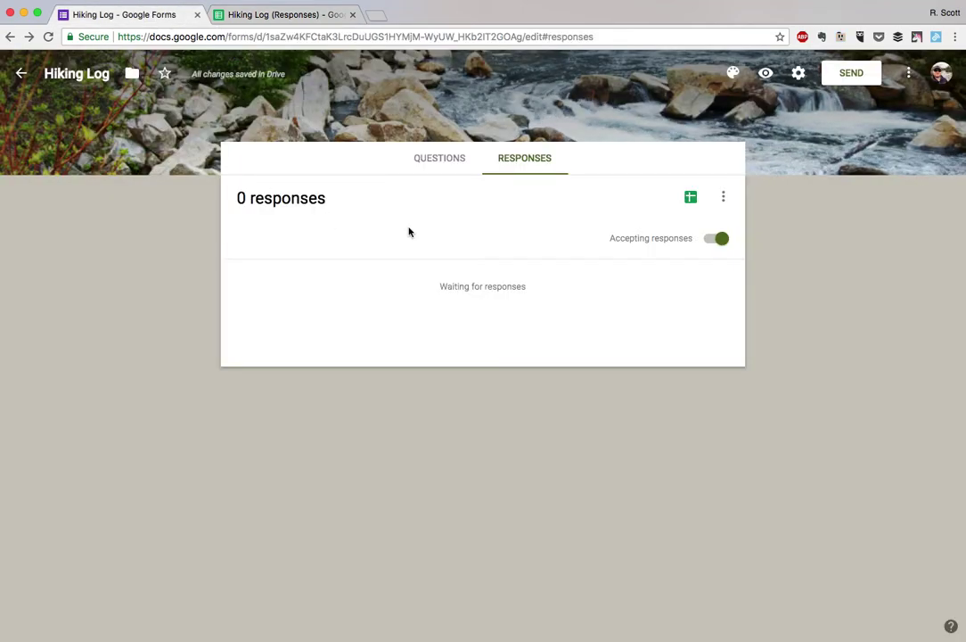
Paste the response spreadsheet's share link into the Hiking Log form description.
{"action": "left_click", "coordinate": [441, 160]}
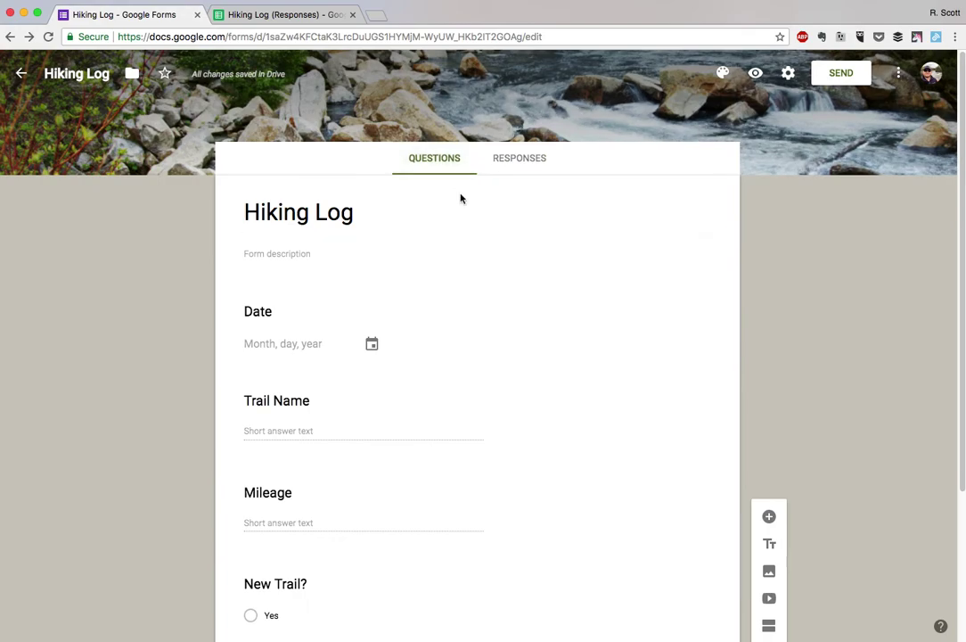
{"action": "left_click", "coordinate": [286, 257]}
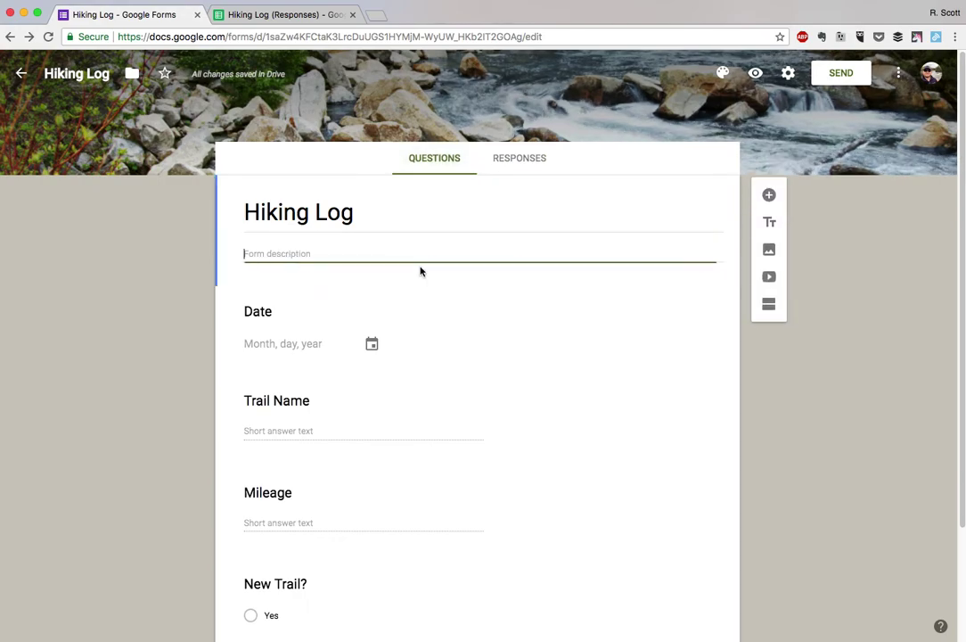
{"action": "key", "text": "super+v"}
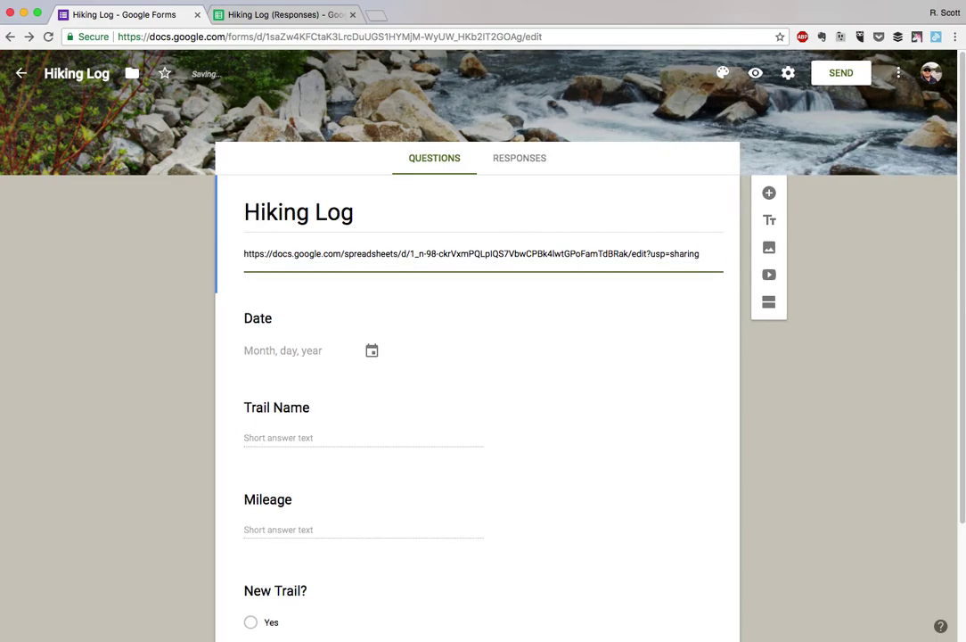
{"action": "left_click", "coordinate": [817, 407]}
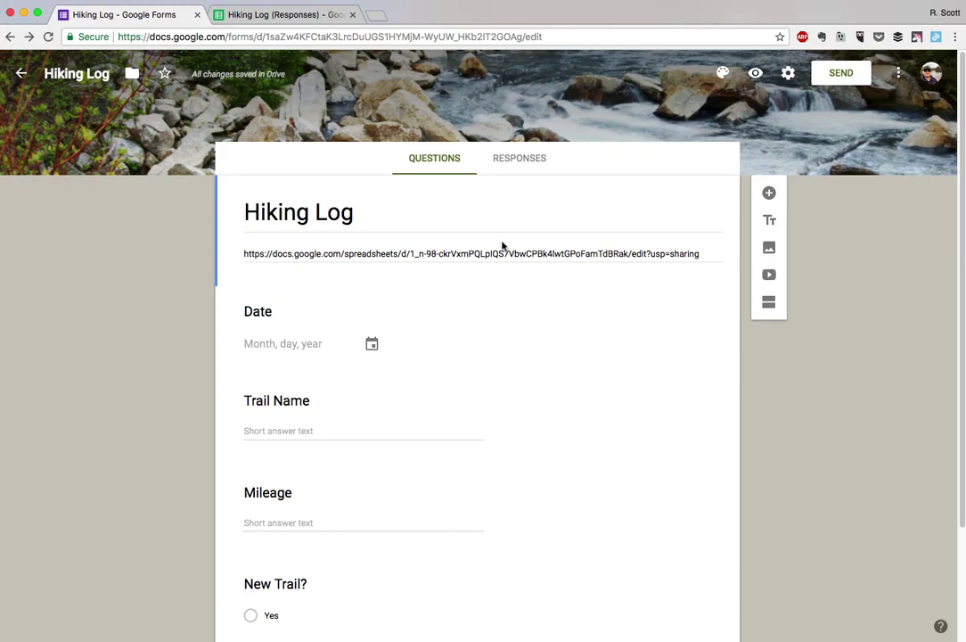
{"action": "left_click", "coordinate": [842, 75]}
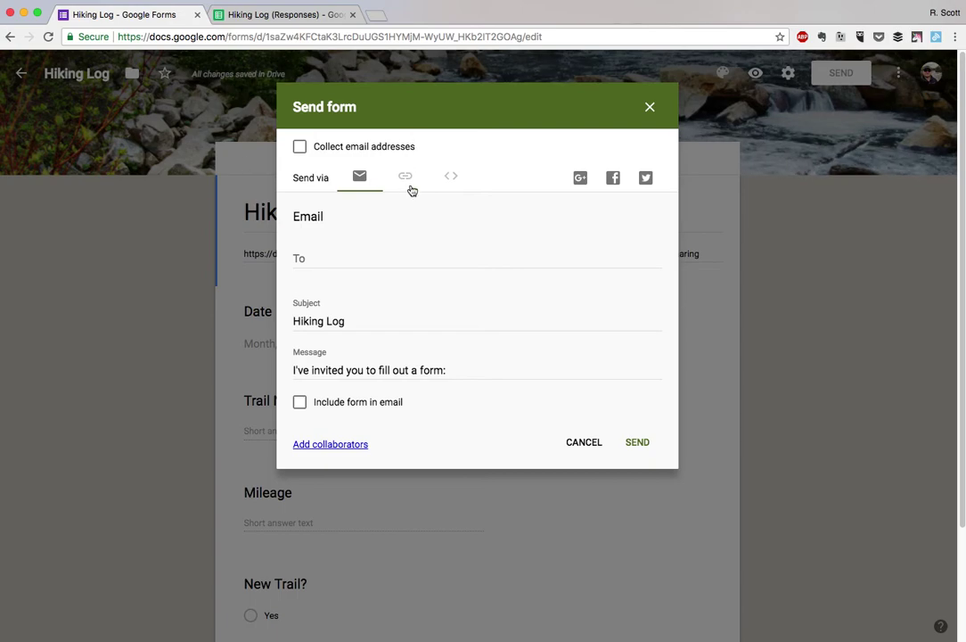
Copy the Hiking Log form's link shortened to a goo.gl URL.
{"action": "left_click", "coordinate": [405, 178]}
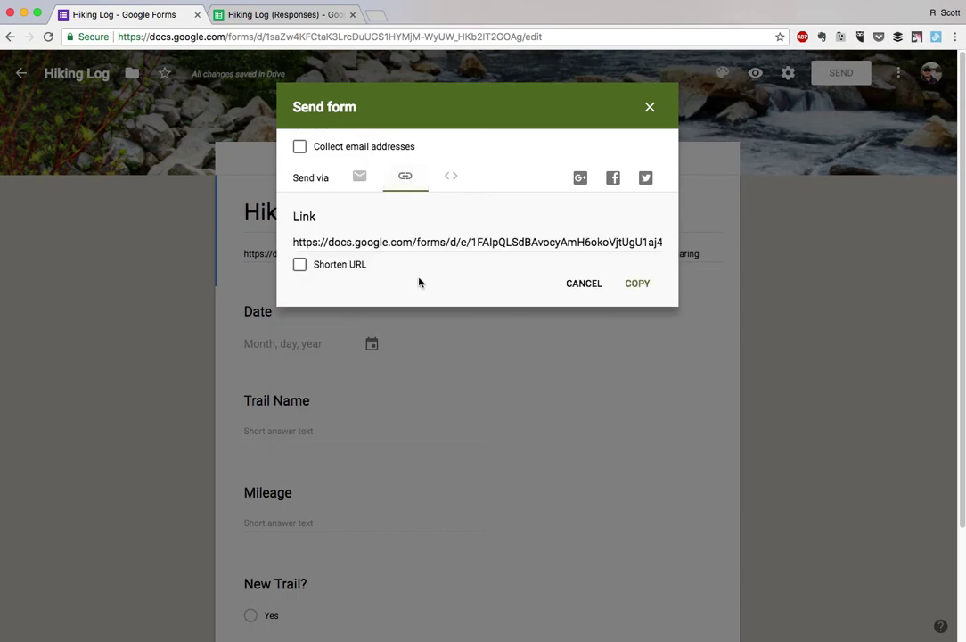
{"action": "left_click", "coordinate": [301, 267]}
{"action": "left_click", "coordinate": [640, 284]}
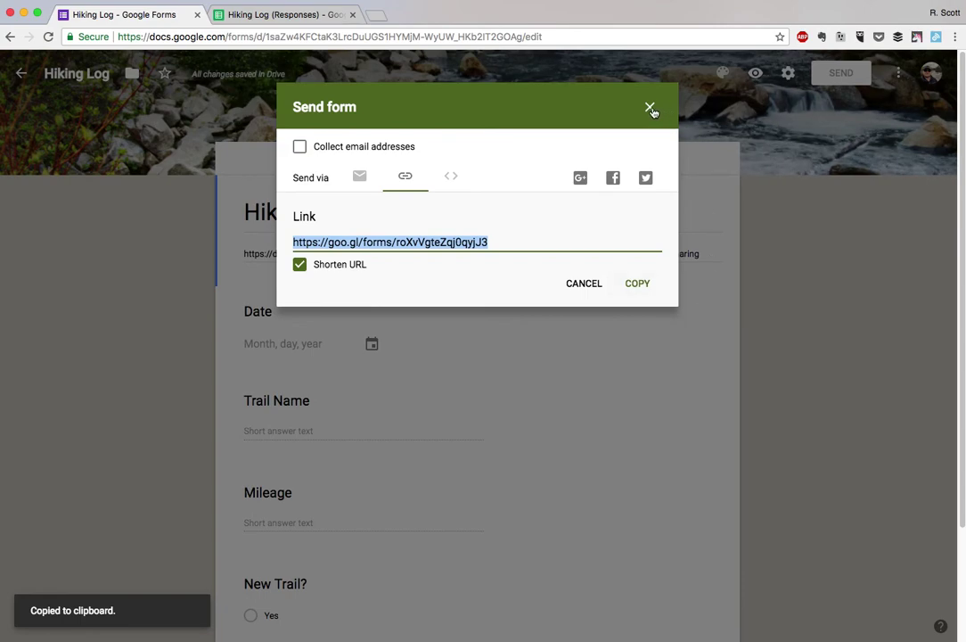
{"action": "key", "text": "super+t"}
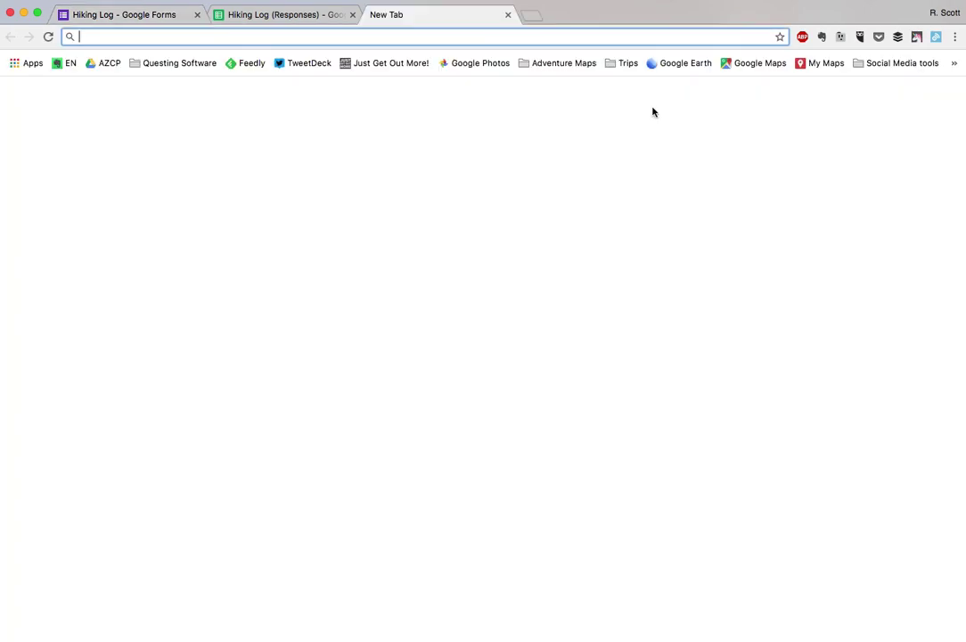
Load the live Hiking Log form from the pasted short link and scroll through it.
{"action": "key", "text": "super+v"}
{"action": "key", "text": "Return"}
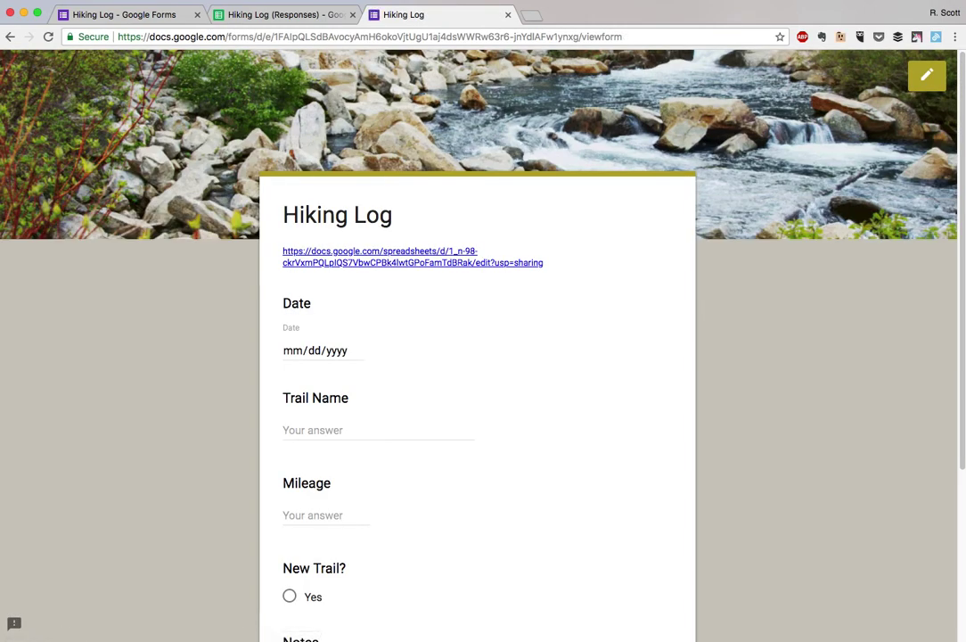
{"action": "scroll", "coordinate": [575, 361], "scroll_direction": "down", "scroll_amount": 1}
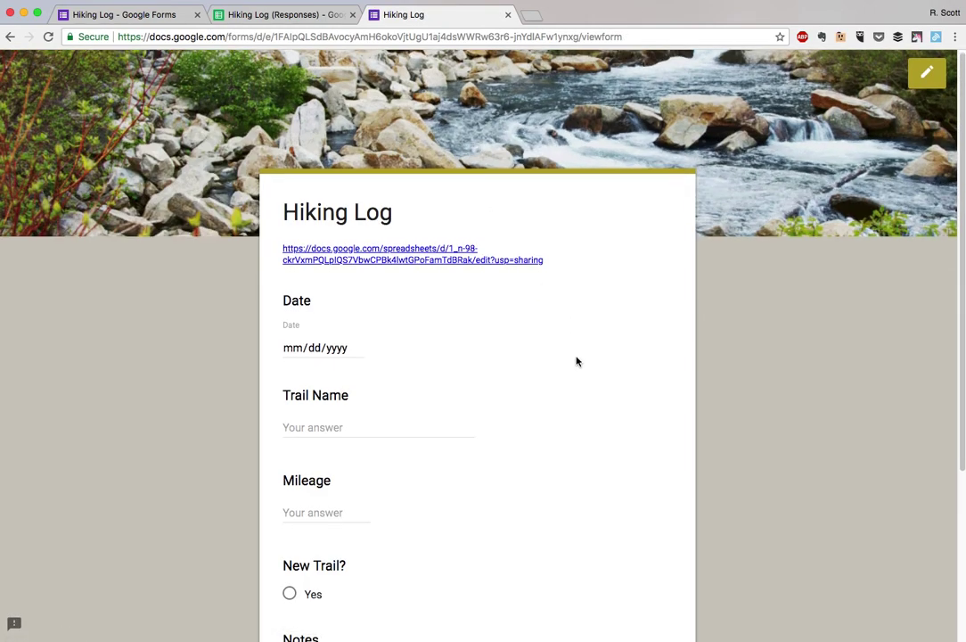
{"action": "scroll", "coordinate": [570, 360], "scroll_direction": "down", "scroll_amount": 3}
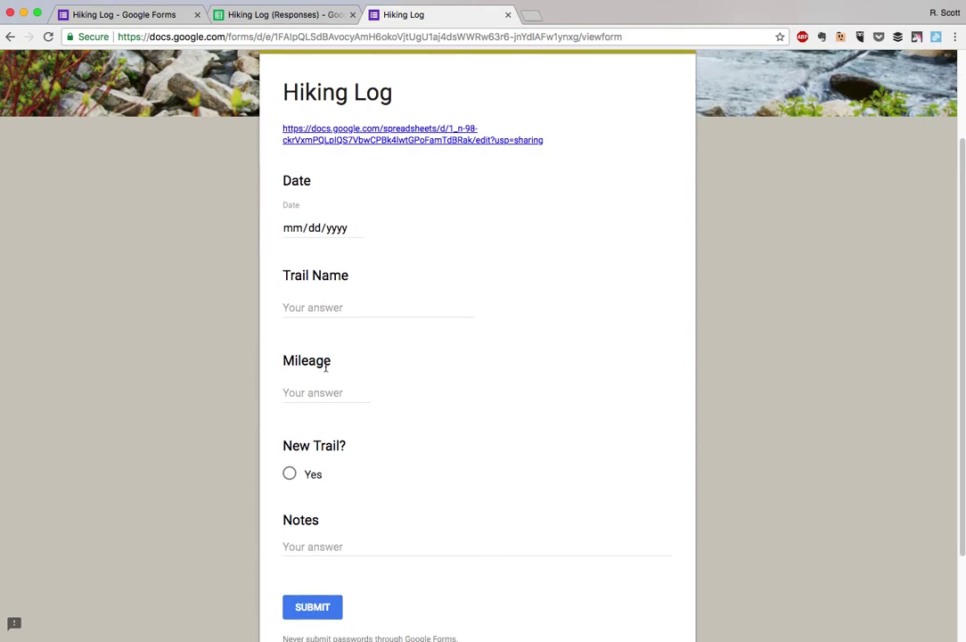
{"action": "scroll", "coordinate": [339, 374], "scroll_direction": "down", "scroll_amount": 3}
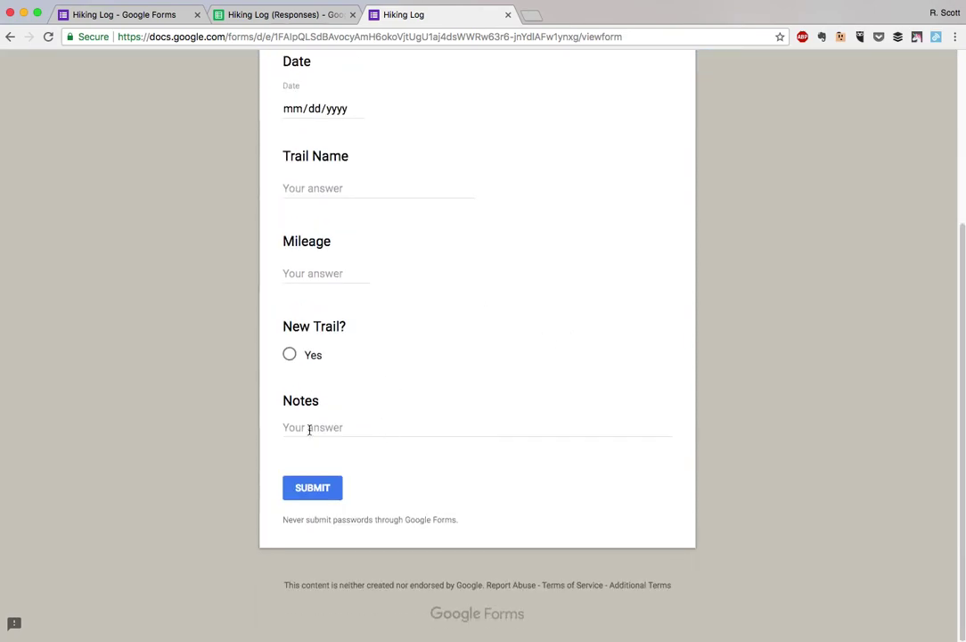
{"action": "scroll", "coordinate": [376, 345], "scroll_direction": "up", "scroll_amount": 6}
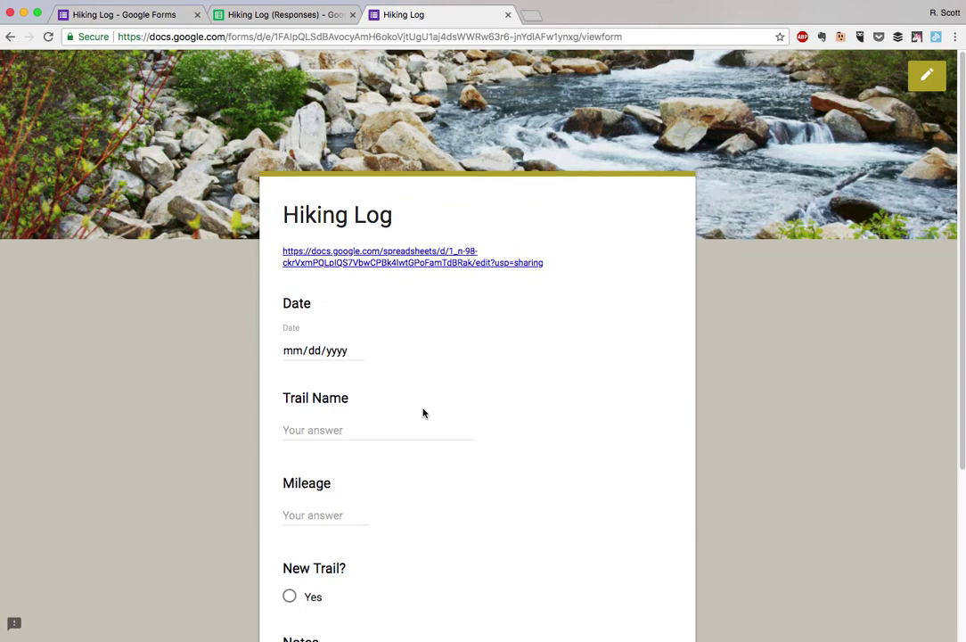